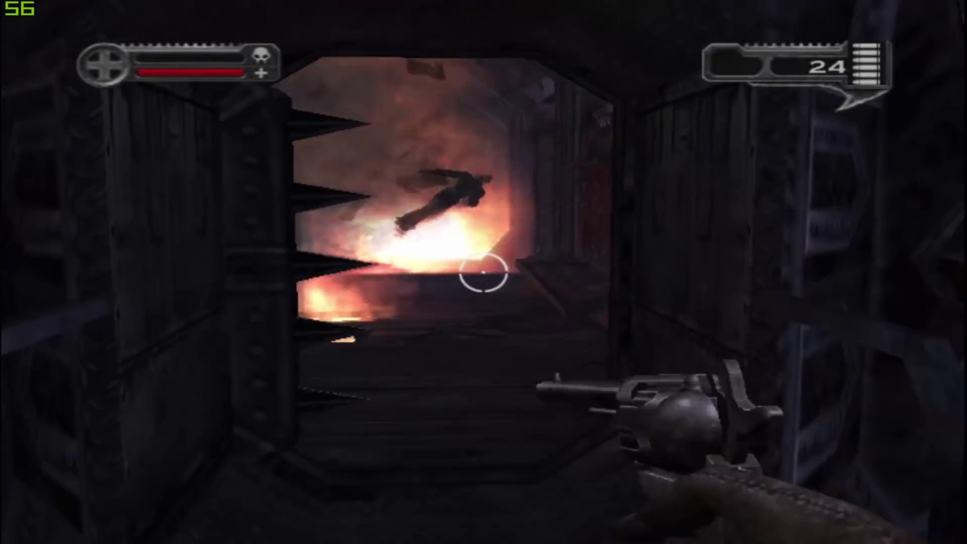
# Advance down the burning bridge, shooting the skeletons with the revolver and meleeing the nearby one
pyautogui.press('w')
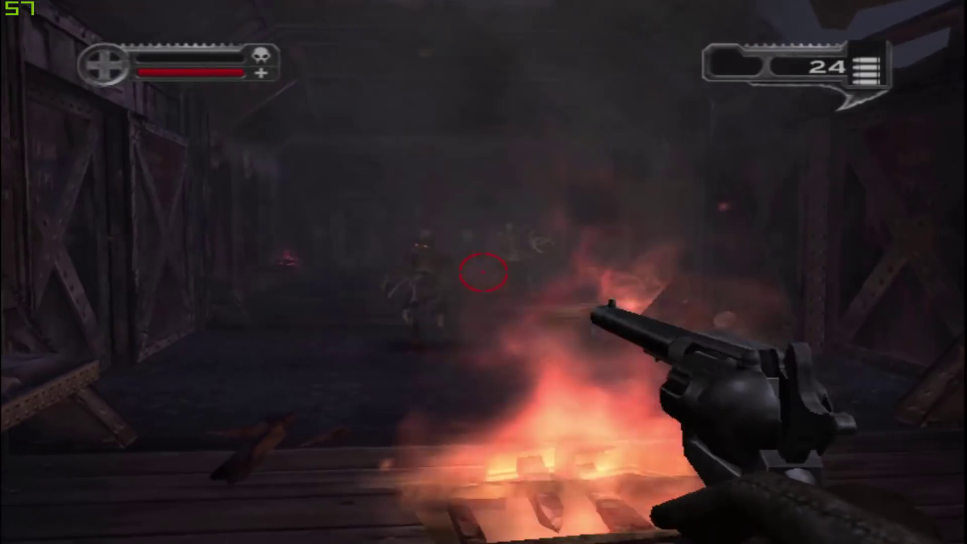
pyautogui.click(483, 271)
pyautogui.click(482, 272)
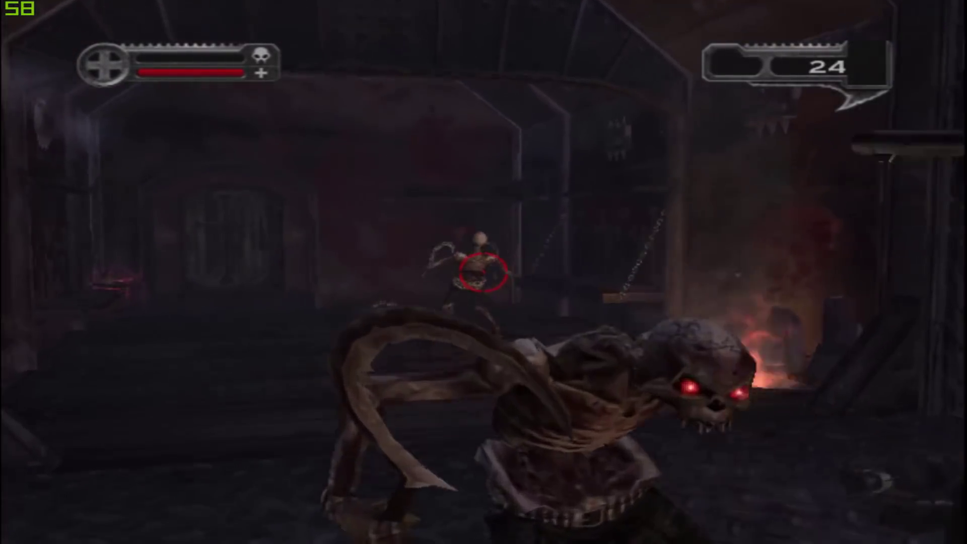
pyautogui.press('f')
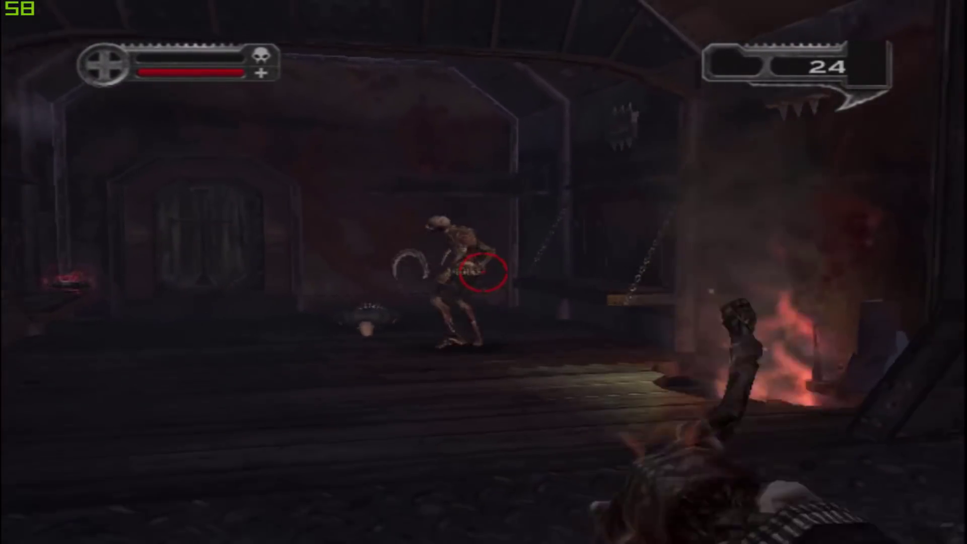
pyautogui.click(482, 272)
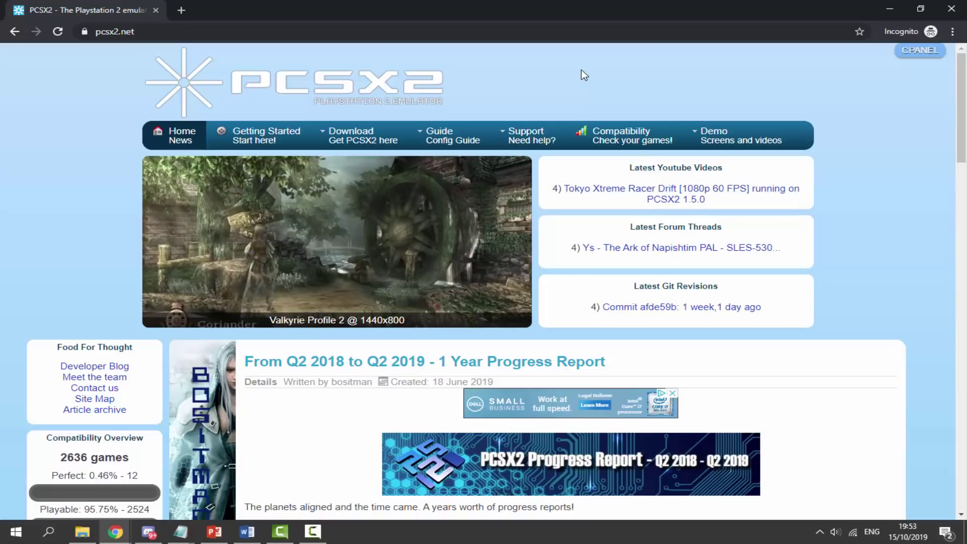
# Download the PCSX2 1.4.0 Standalone Installer from the Windows releases page
pyautogui.moveTo(339, 139)
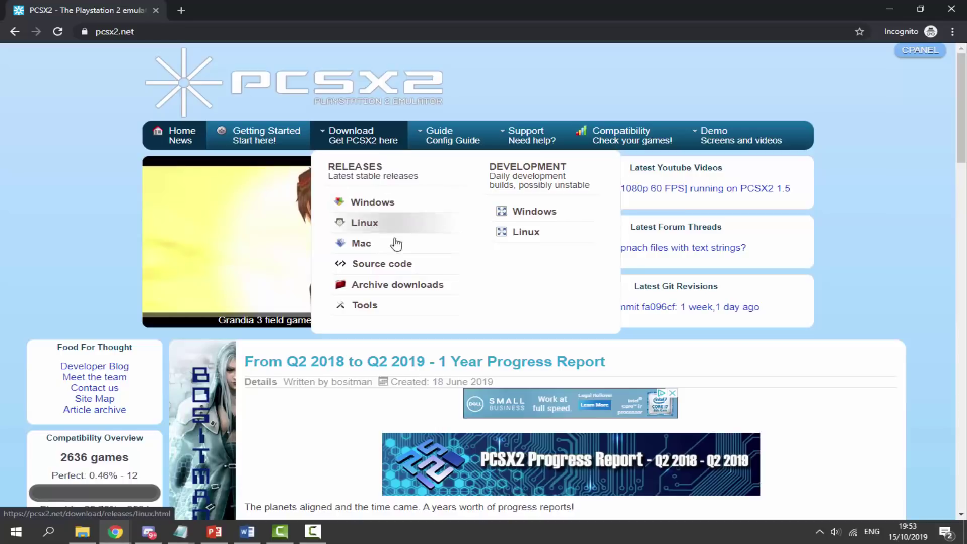
pyautogui.click(389, 203)
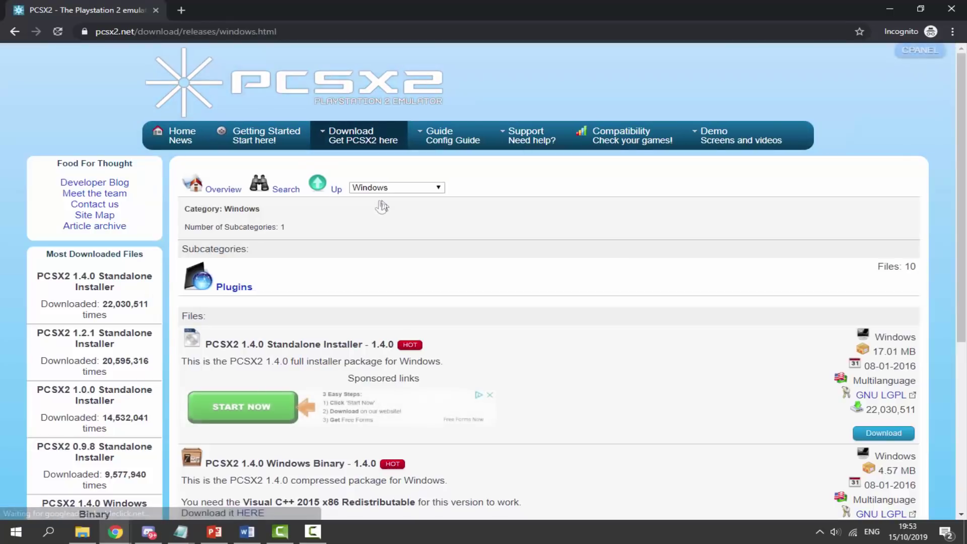
pyautogui.scroll(-1, 374, 241)
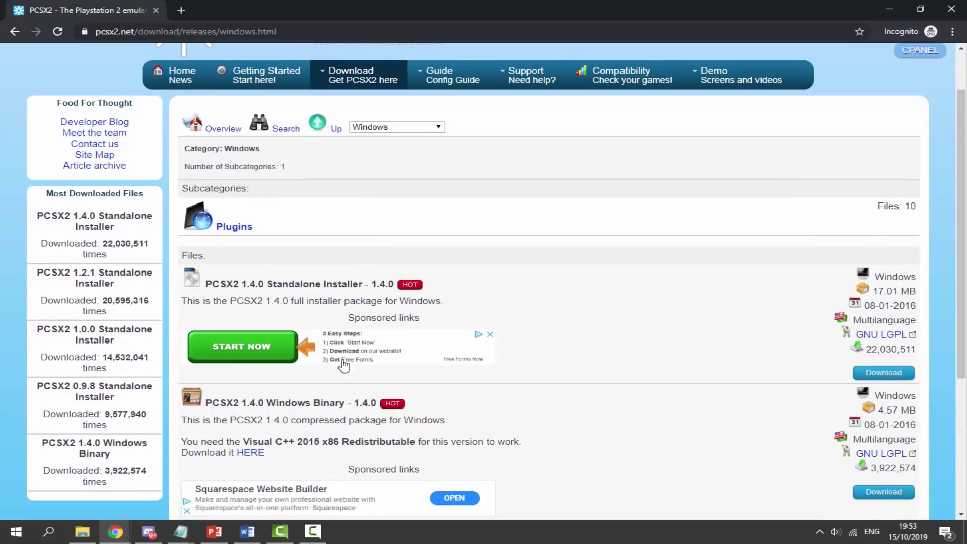
pyautogui.click(891, 373)
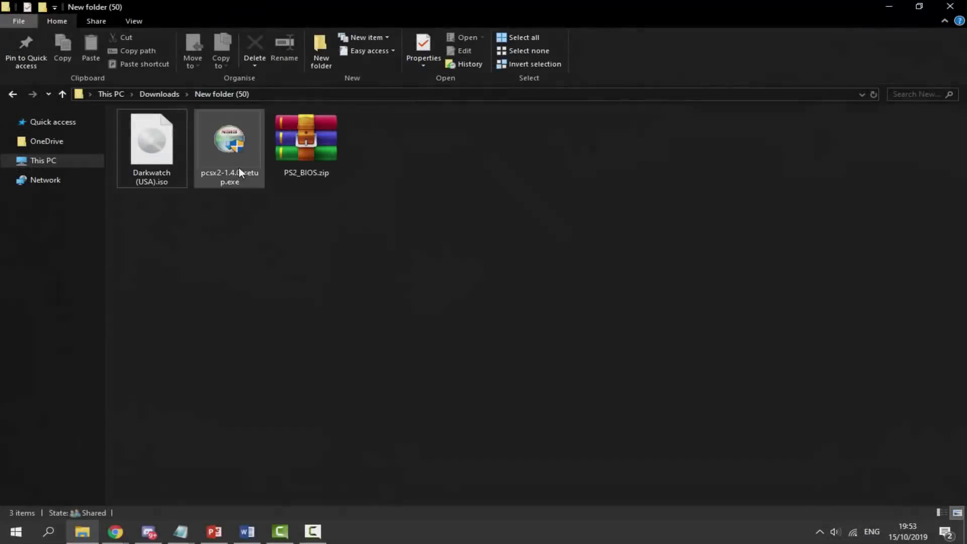
pyautogui.click(162, 170)
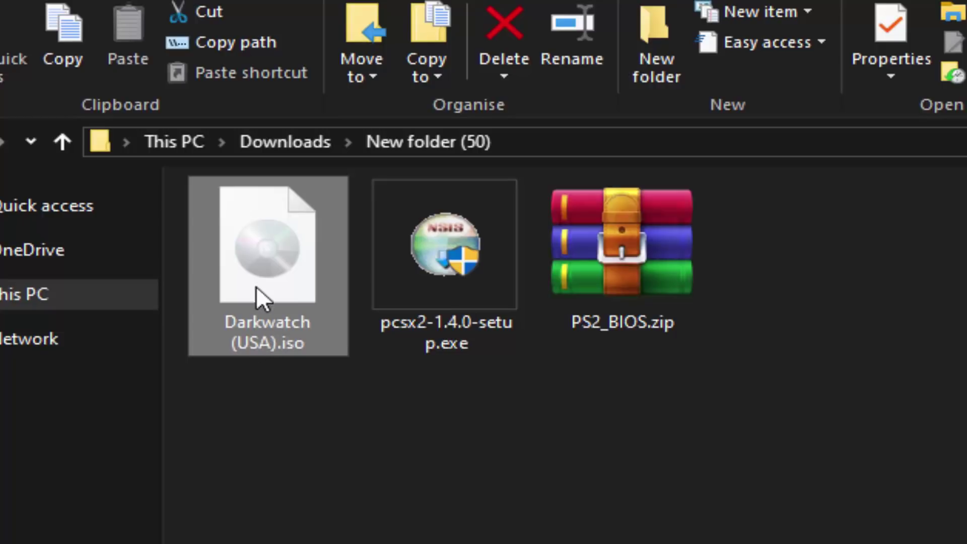
pyautogui.click(609, 331)
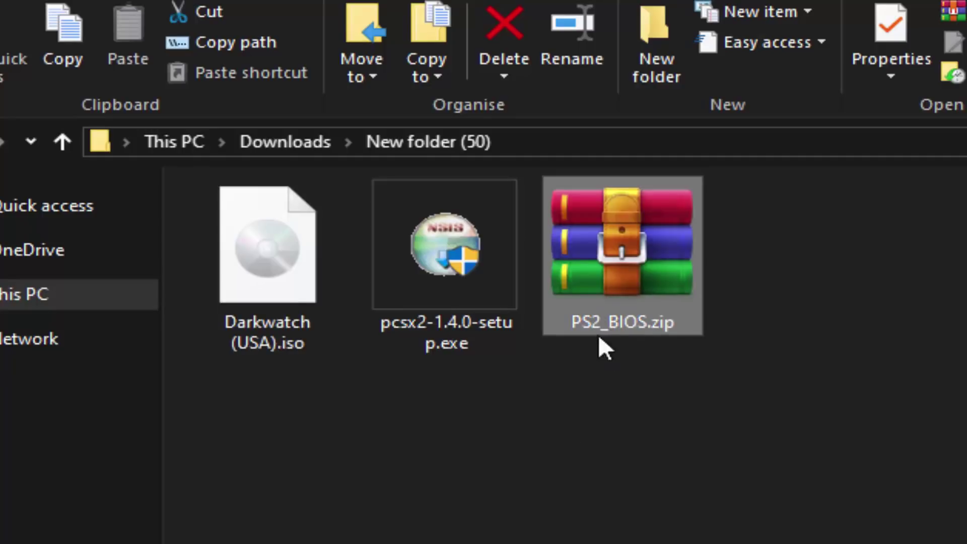
pyautogui.doubleClick(618, 287)
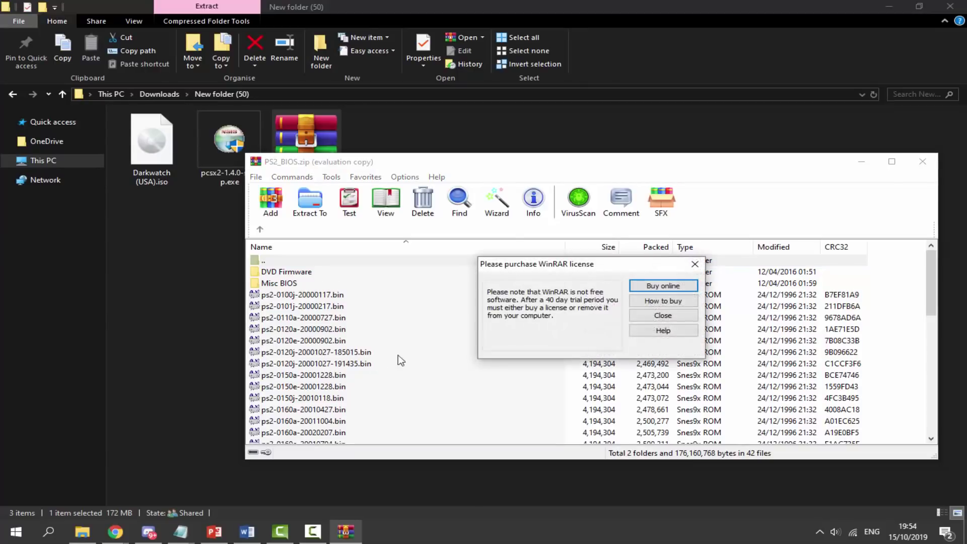
pyautogui.click(661, 315)
pyautogui.scroll(-9, 362, 331)
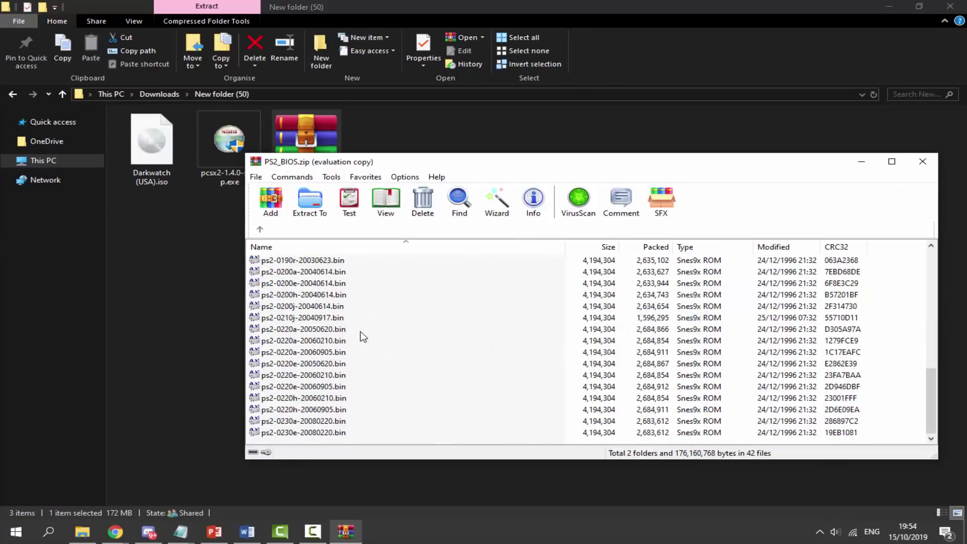
pyautogui.scroll(9, 345, 357)
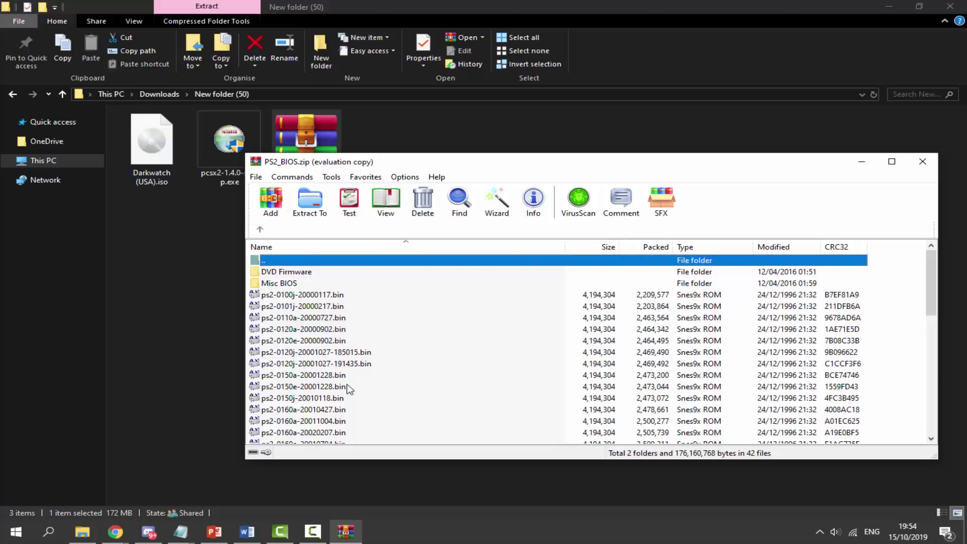
pyautogui.scroll(-9, 425, 369)
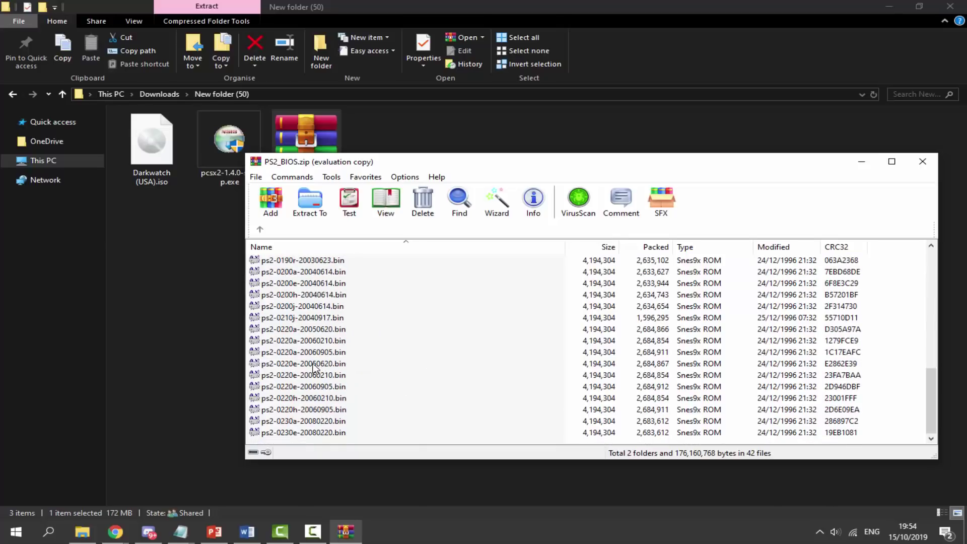
pyautogui.scroll(9, 322, 383)
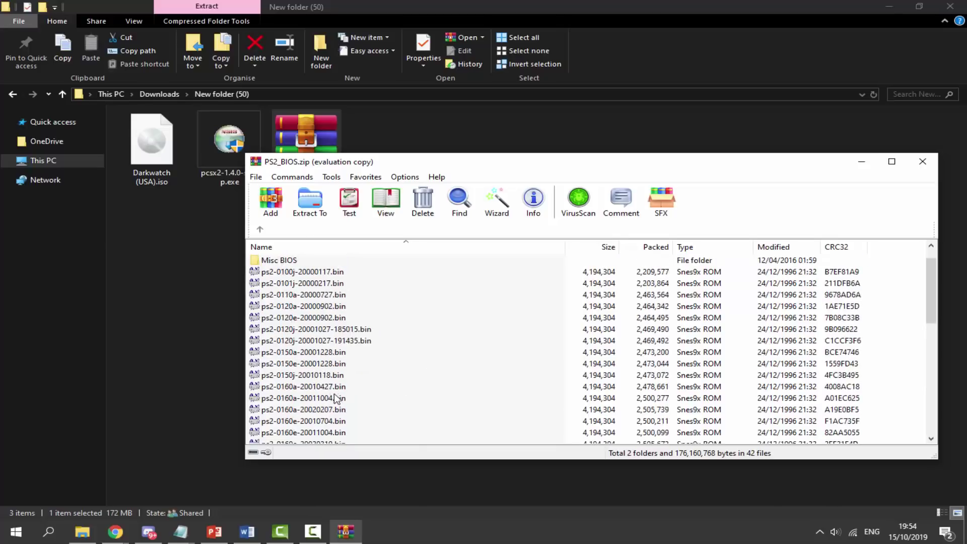
pyautogui.click(922, 161)
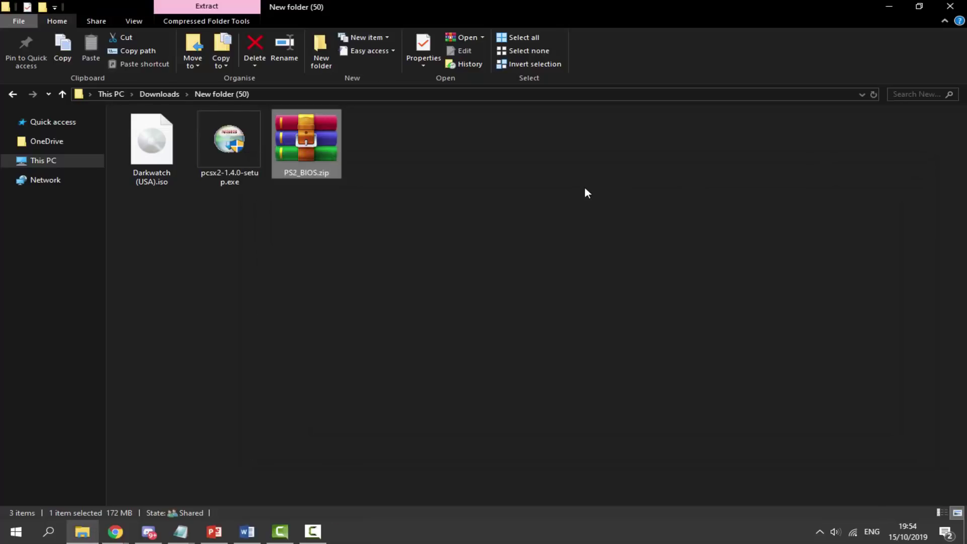
# Run pcsx2-1.4.0-setup.exe and install to the default folder with Desktop Shortcut unchecked
pyautogui.click(262, 240)
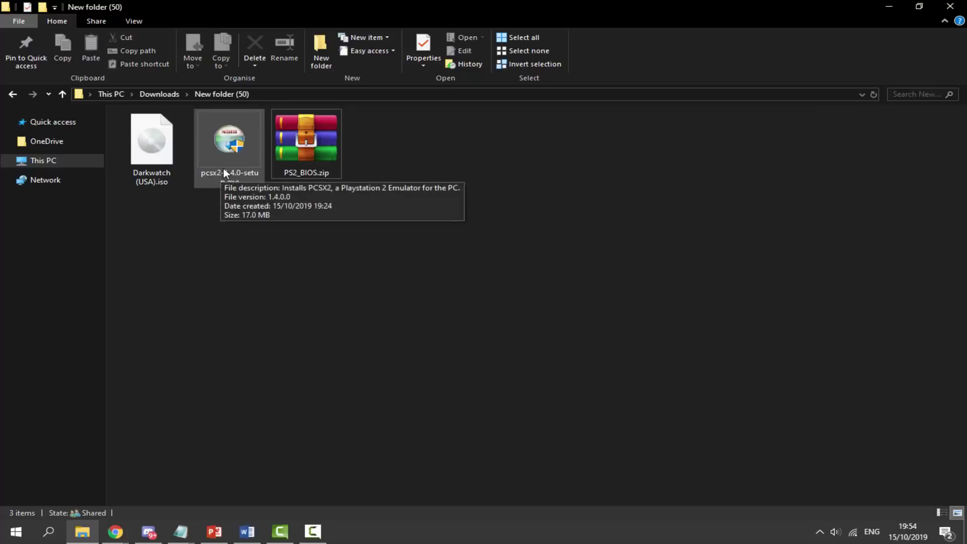
pyautogui.click(225, 173)
pyautogui.doubleClick(240, 167)
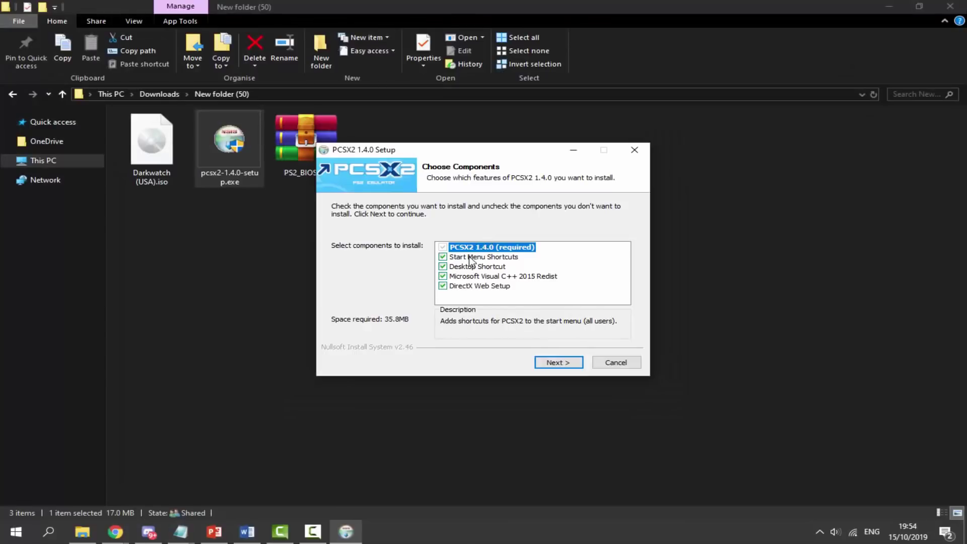
pyautogui.click(443, 266)
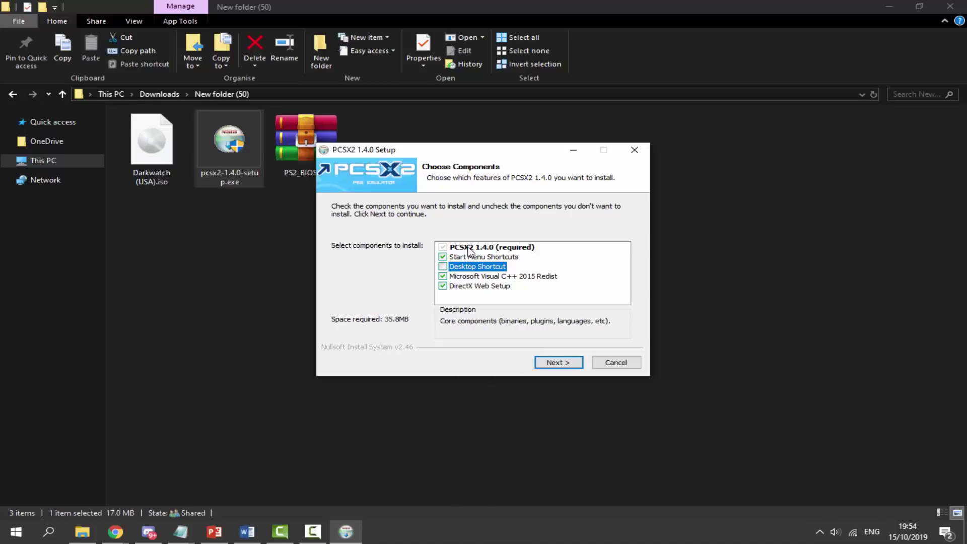
pyautogui.click(545, 365)
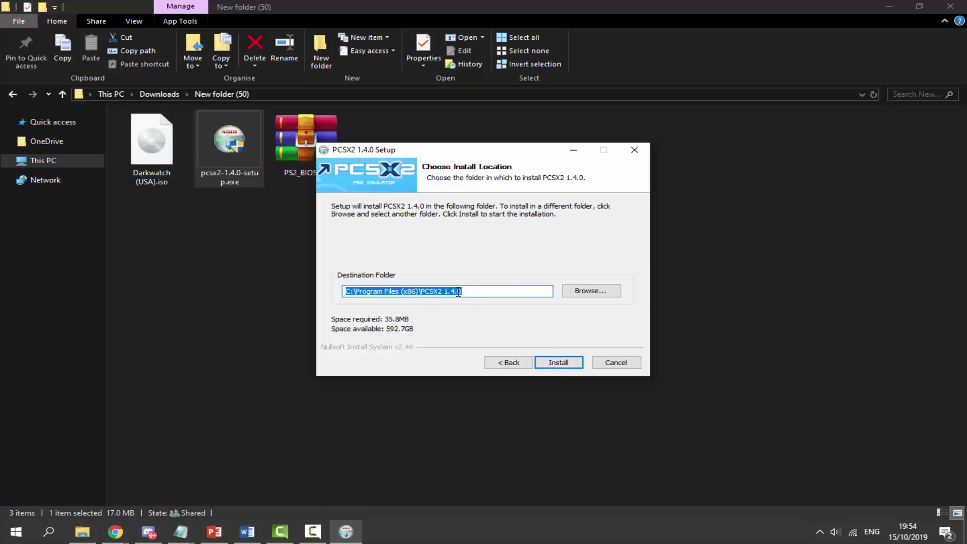
pyautogui.click(558, 363)
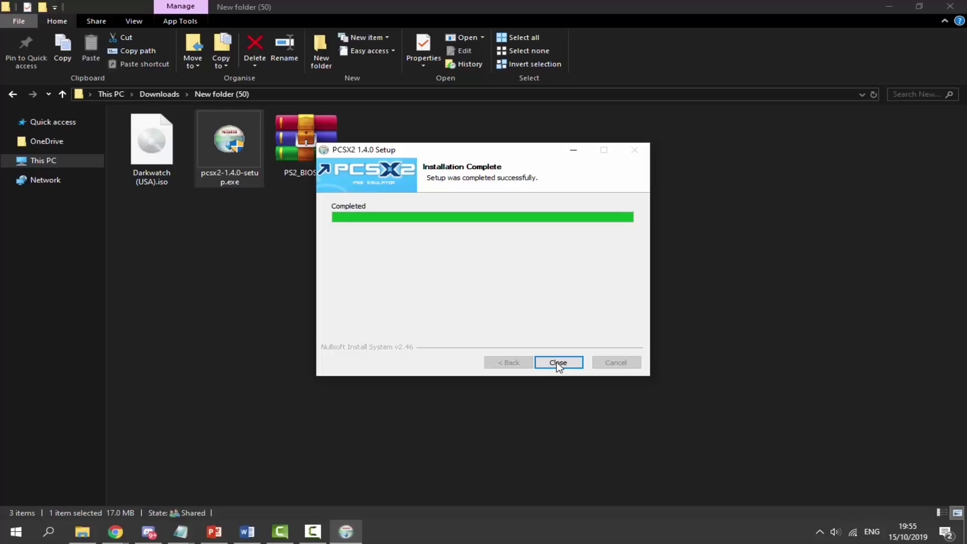
pyautogui.click(557, 363)
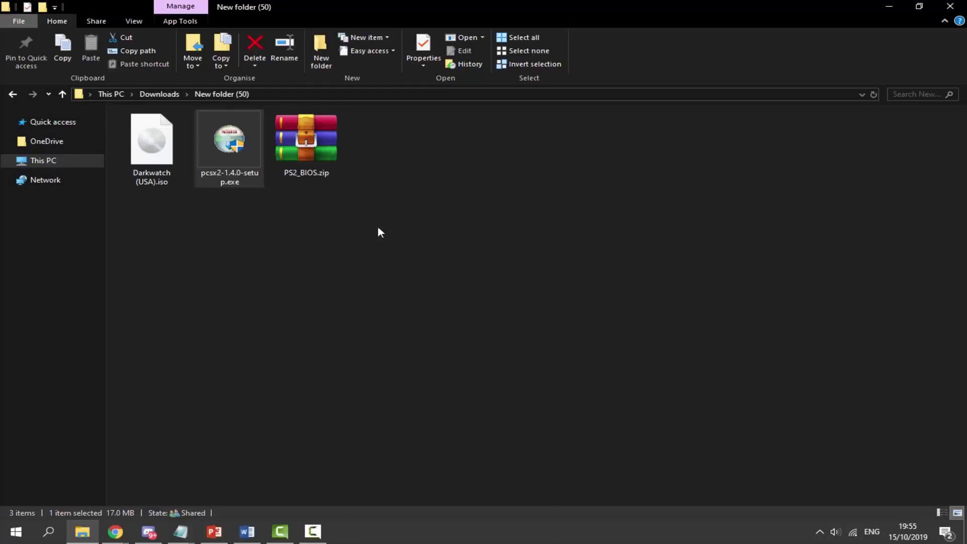
# Search Windows for 'pcsx2' and launch the PCSX2 1.4.0 best match
pyautogui.click(49, 533)
pyautogui.write('pcsx2')
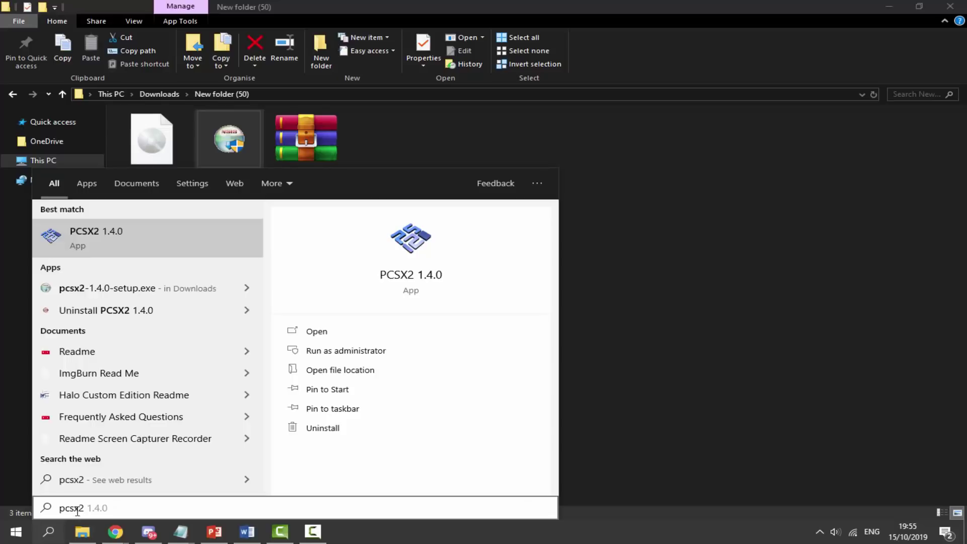
pyautogui.click(98, 245)
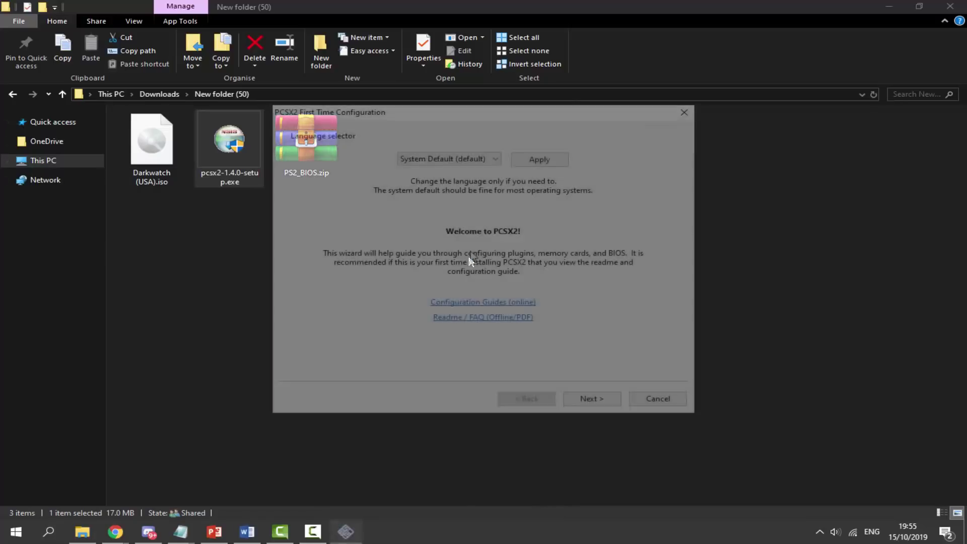
# Keep English (U.S.) as the wizard language and apply it
pyautogui.click(448, 158)
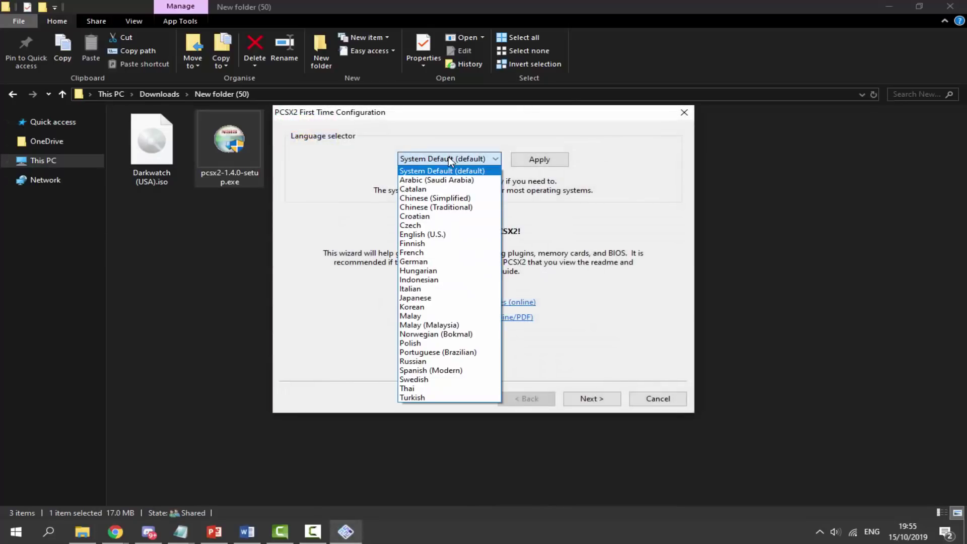
pyautogui.click(435, 235)
pyautogui.click(456, 159)
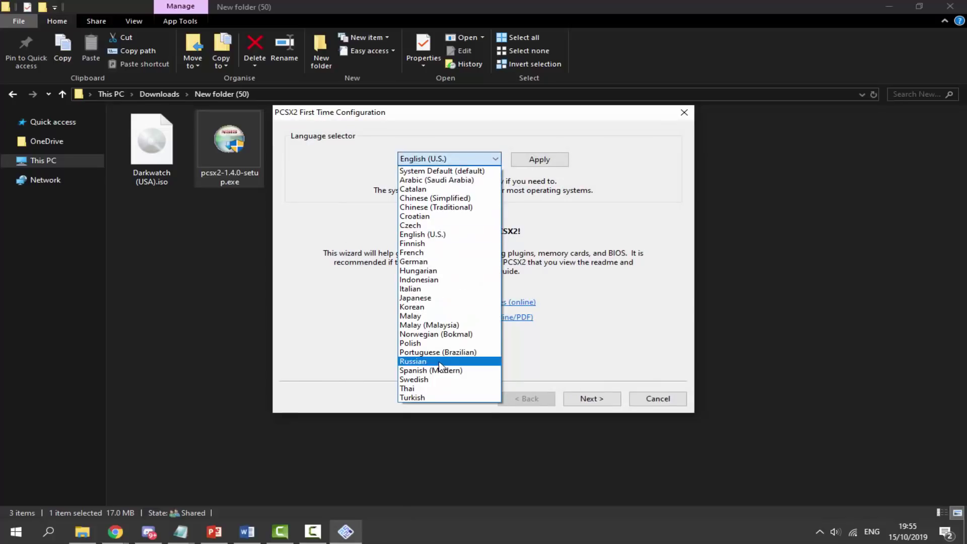
pyautogui.click(427, 235)
pyautogui.click(539, 160)
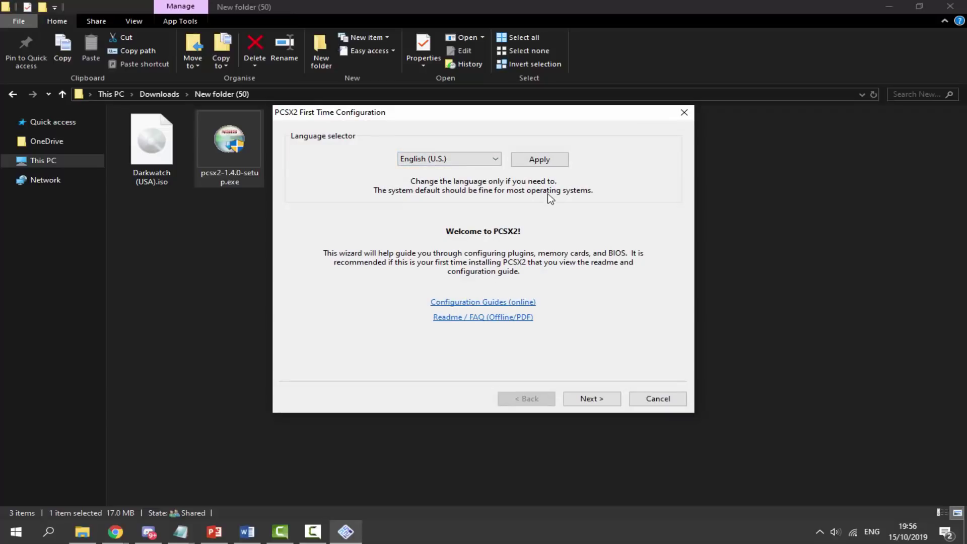
# Accept the default plugins to reach the BIOS page, then switch back to the downloads folder
pyautogui.click(597, 402)
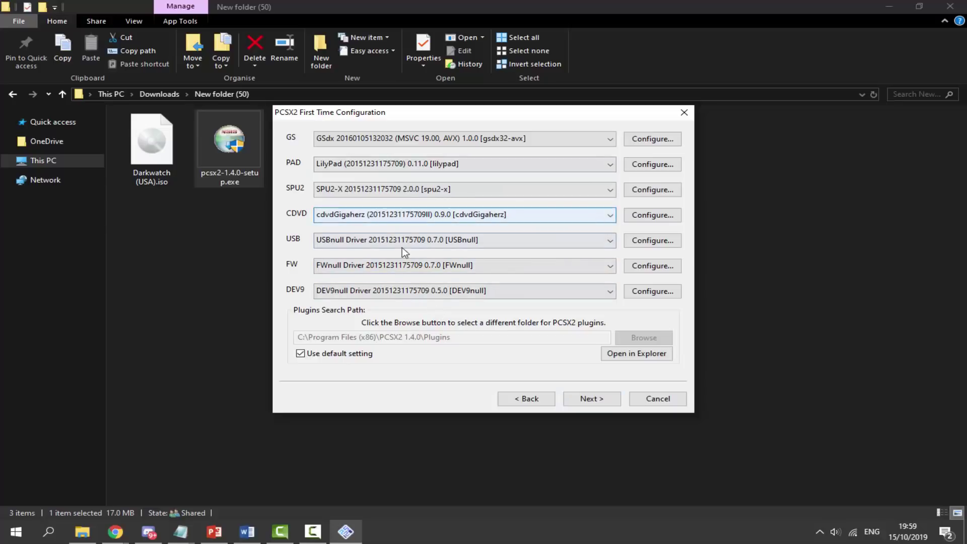
pyautogui.click(599, 402)
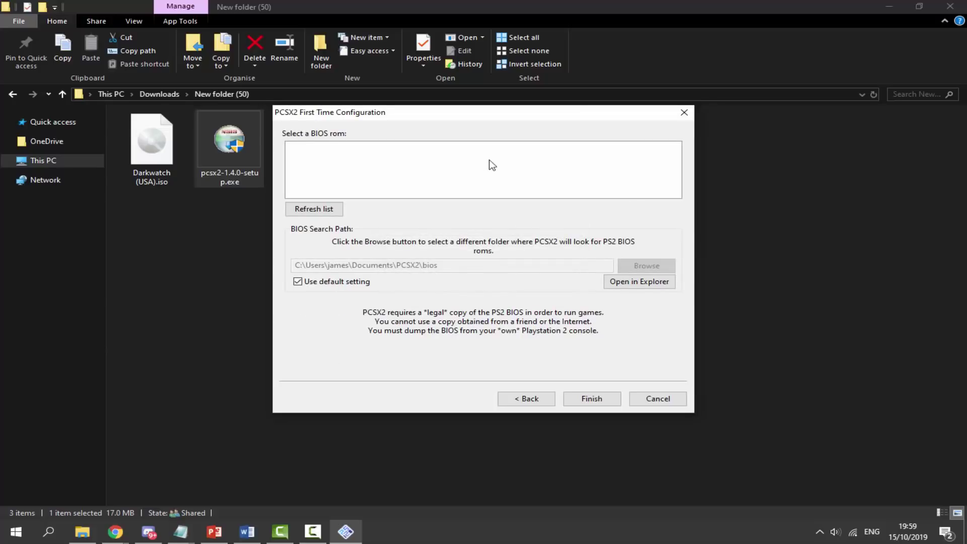
pyautogui.press('Escape')
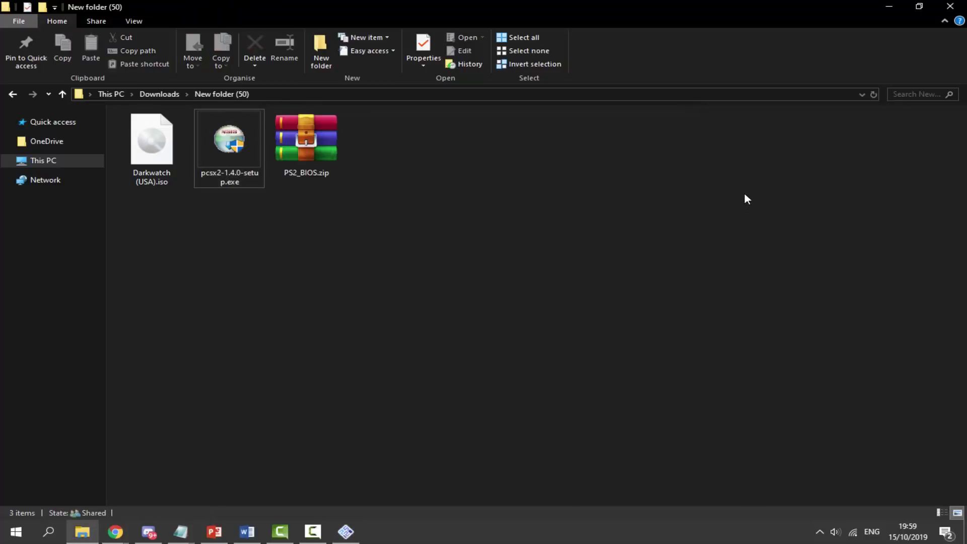
# Copy PS2_BIOS.zip and paste it into This PC\Documents\PCSX2\bios
pyautogui.click(321, 159)
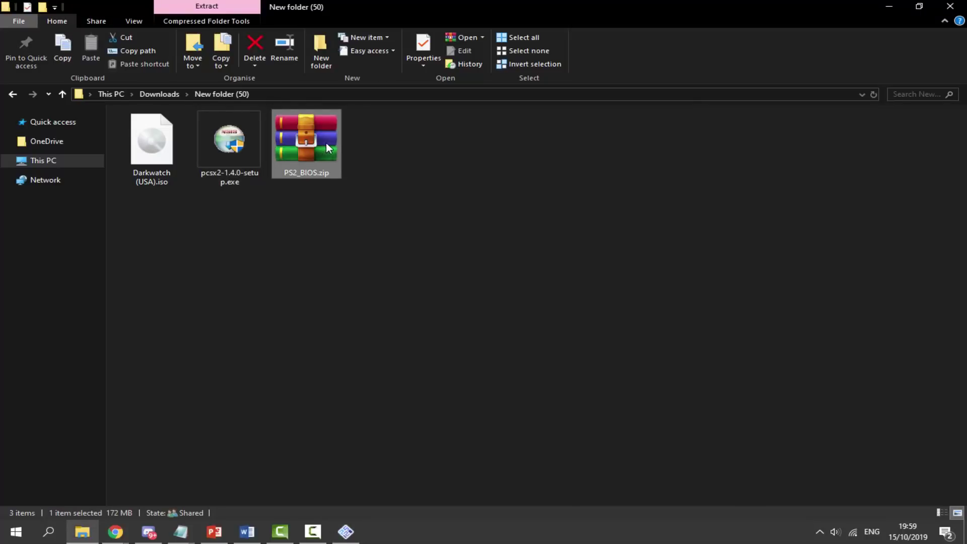
pyautogui.rightClick(321, 142)
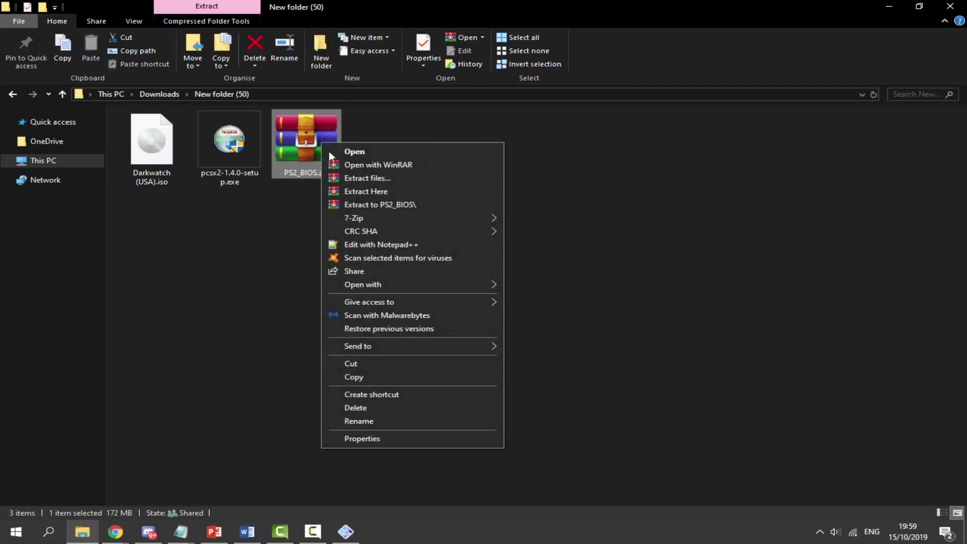
pyautogui.click(354, 377)
pyautogui.click(415, 239)
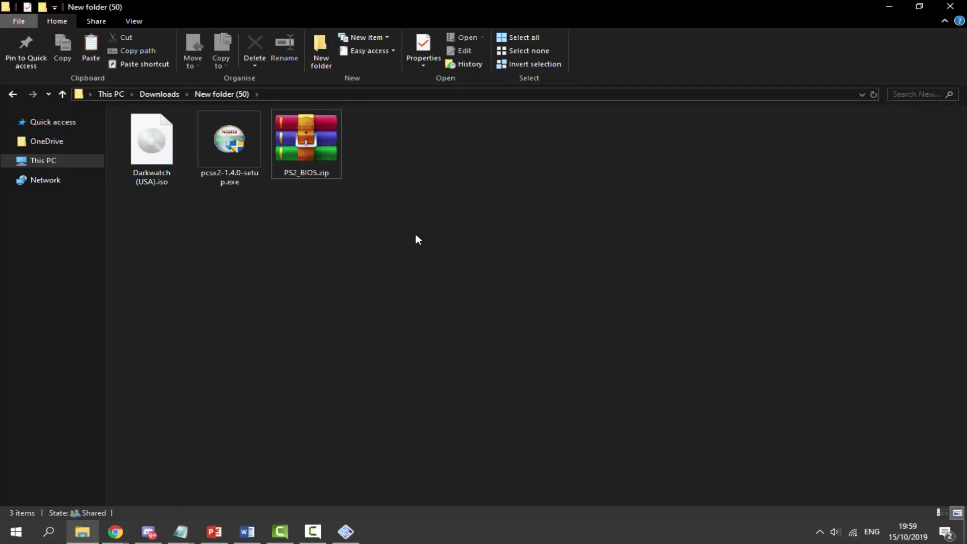
pyautogui.click(108, 94)
pyautogui.click(113, 93)
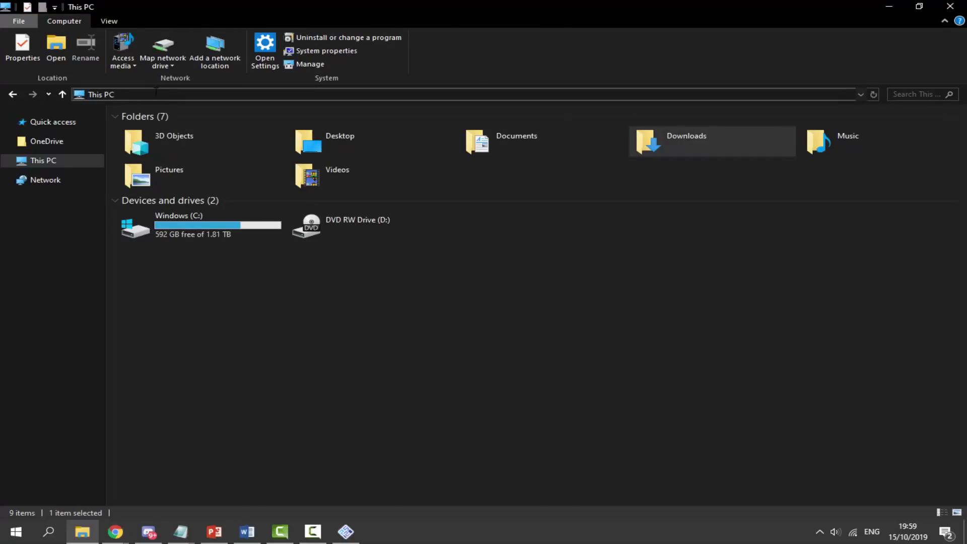
pyautogui.write('\\')
pyautogui.write('Documents')
pyautogui.write('/PC')
pyautogui.write('SX2')
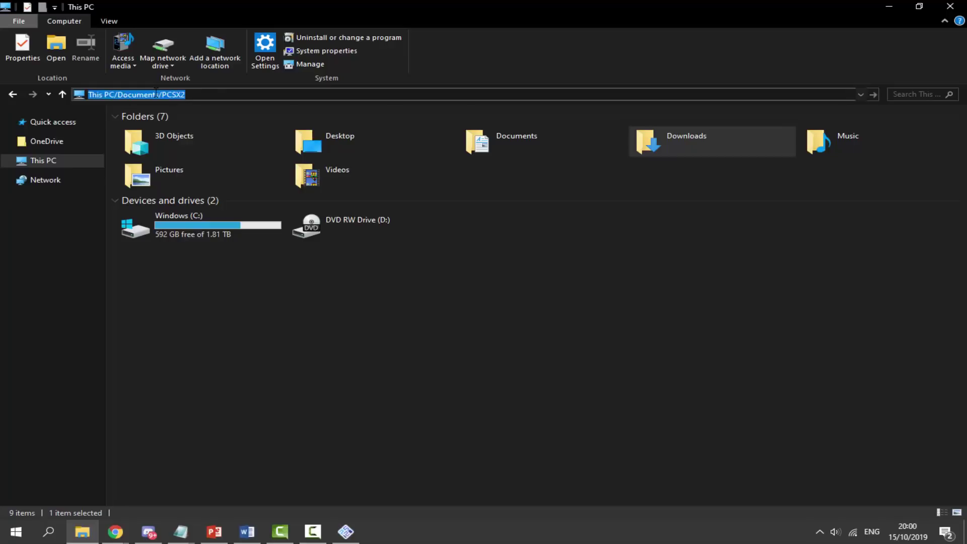
pyautogui.press('Return')
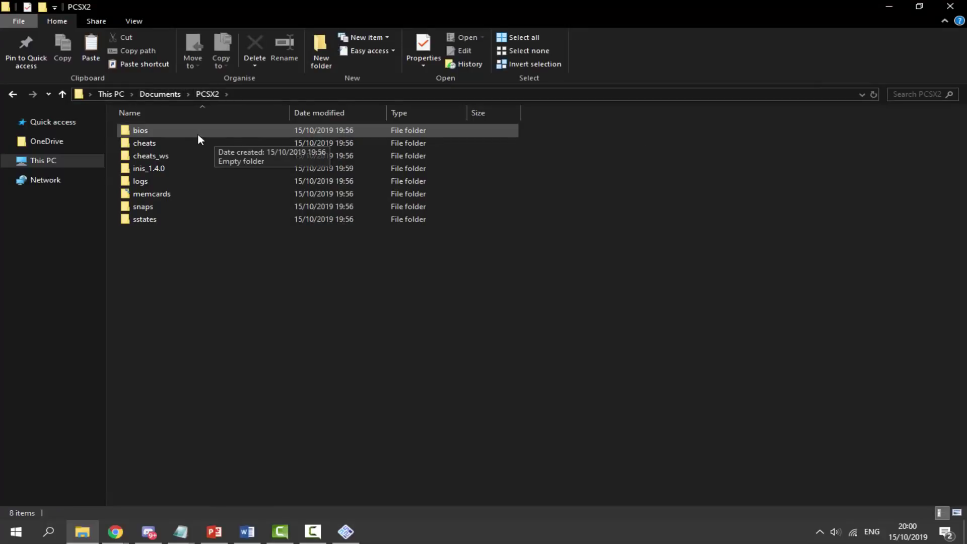
pyautogui.doubleClick(184, 131)
pyautogui.rightClick(241, 198)
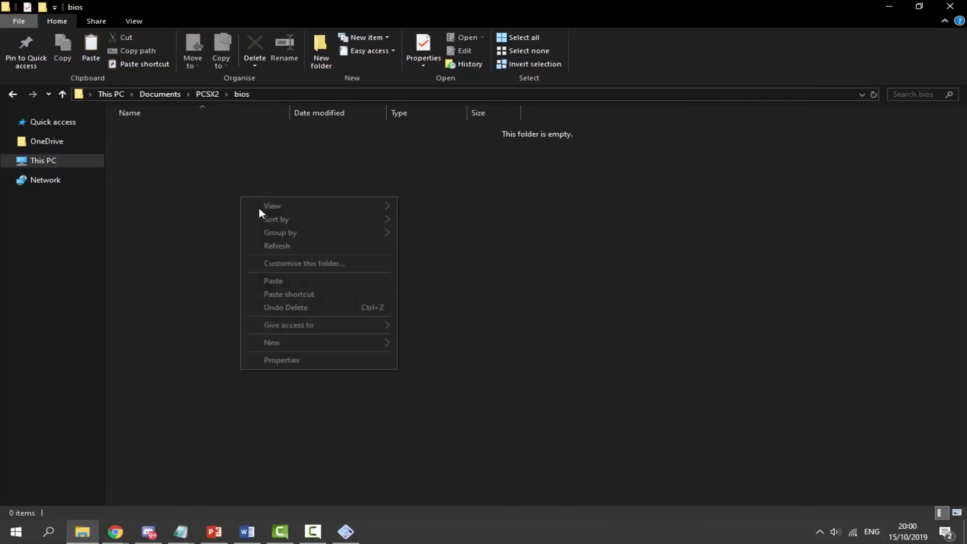
pyautogui.click(289, 280)
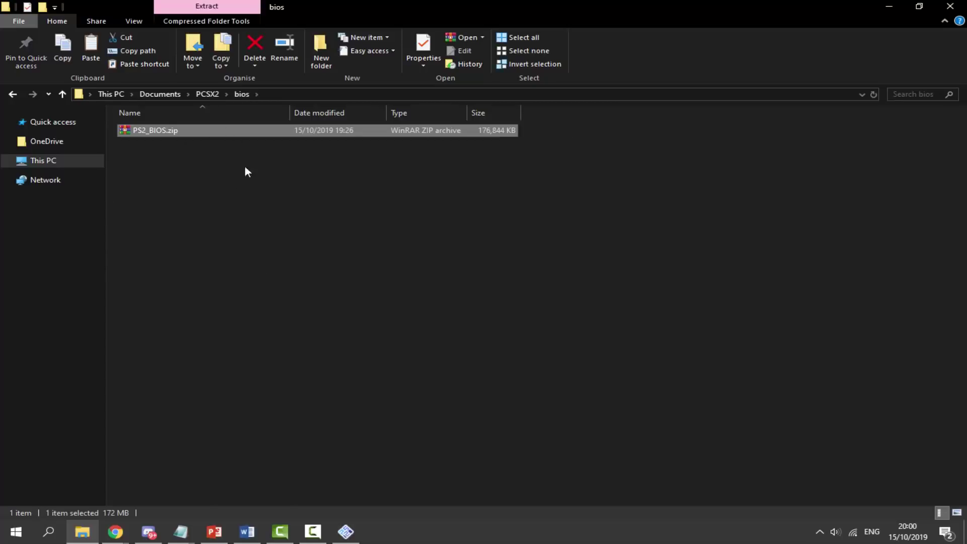
# Extract PS2_BIOS.zip here in the bios folder, then delete the zip archive
pyautogui.click(297, 223)
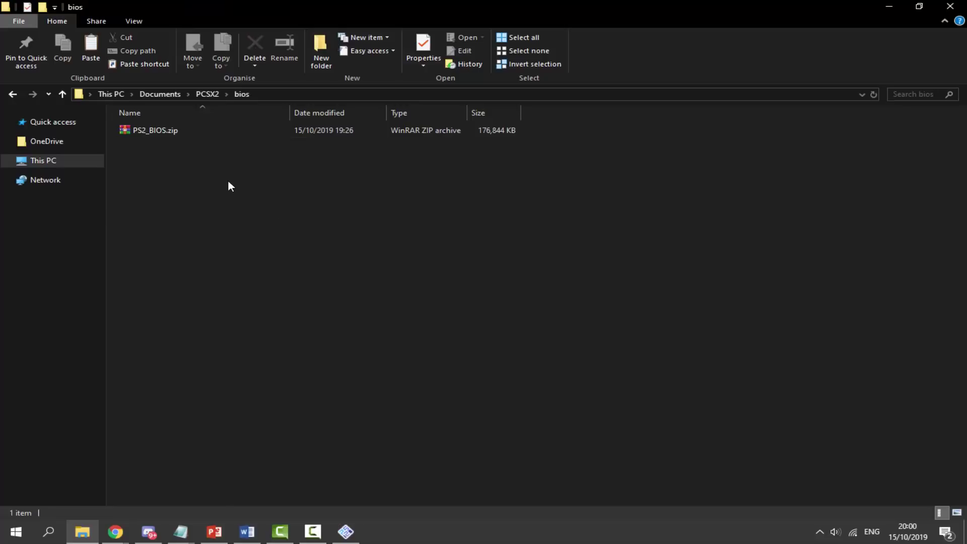
pyautogui.click(193, 133)
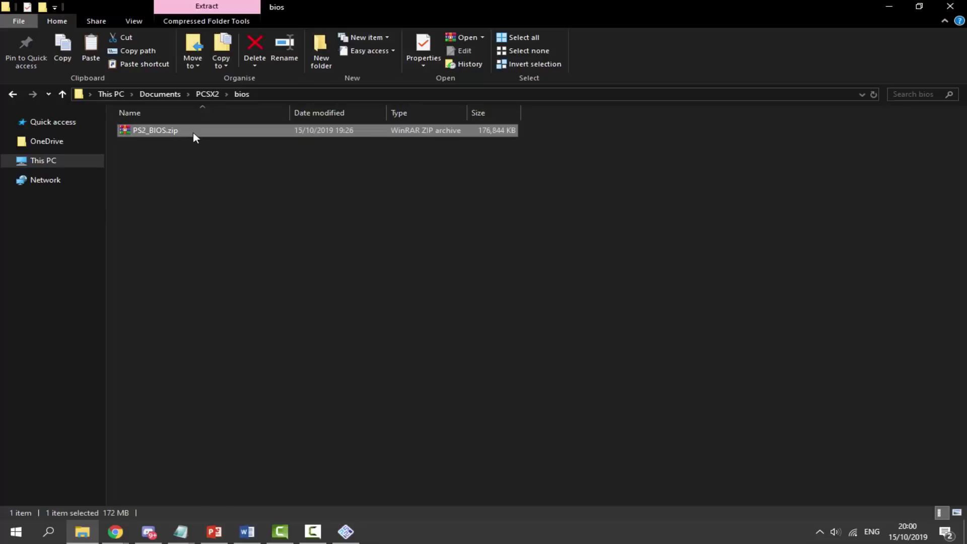
pyautogui.rightClick(192, 132)
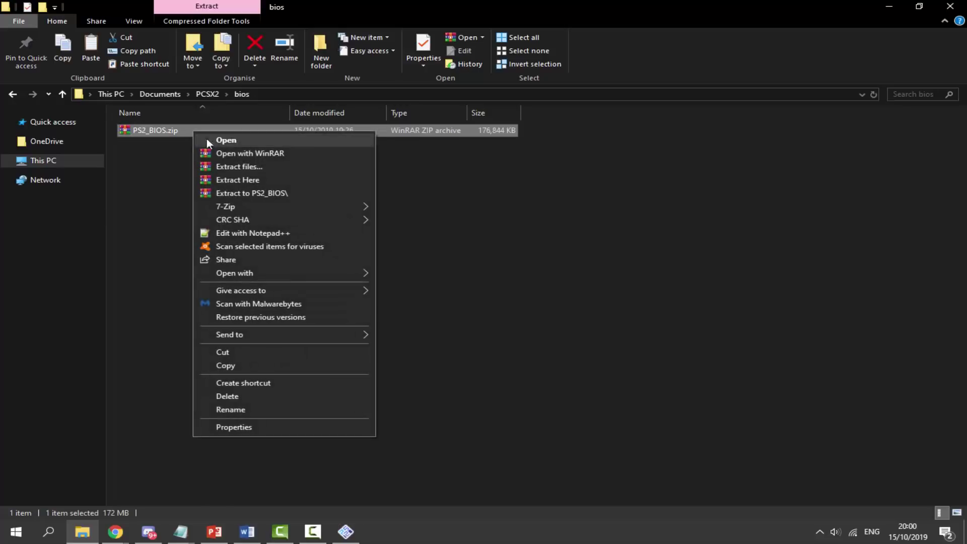
pyautogui.click(235, 179)
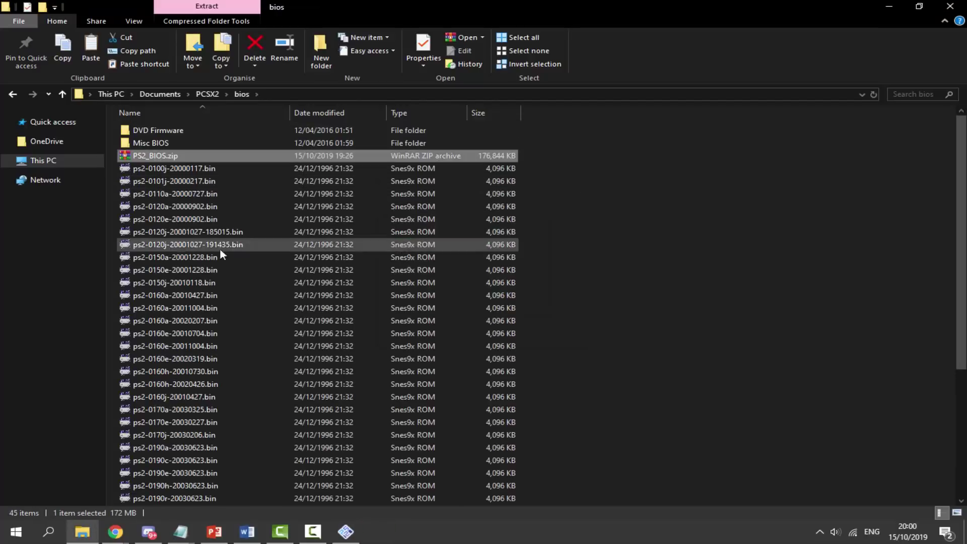
pyautogui.scroll(-5, 287, 322)
pyautogui.scroll(5, 287, 321)
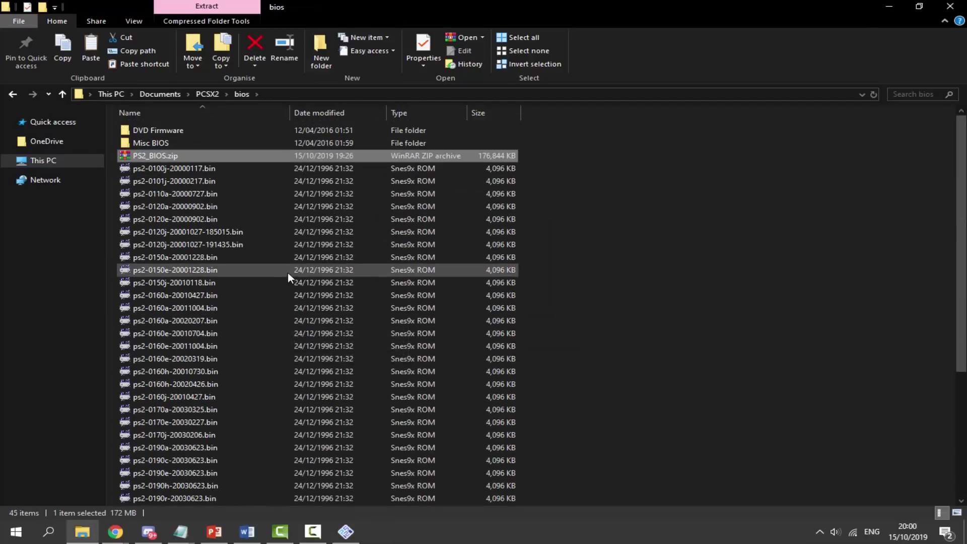
pyautogui.press('Delete')
pyautogui.scroll(-3, 292, 287)
pyautogui.scroll(3, 296, 308)
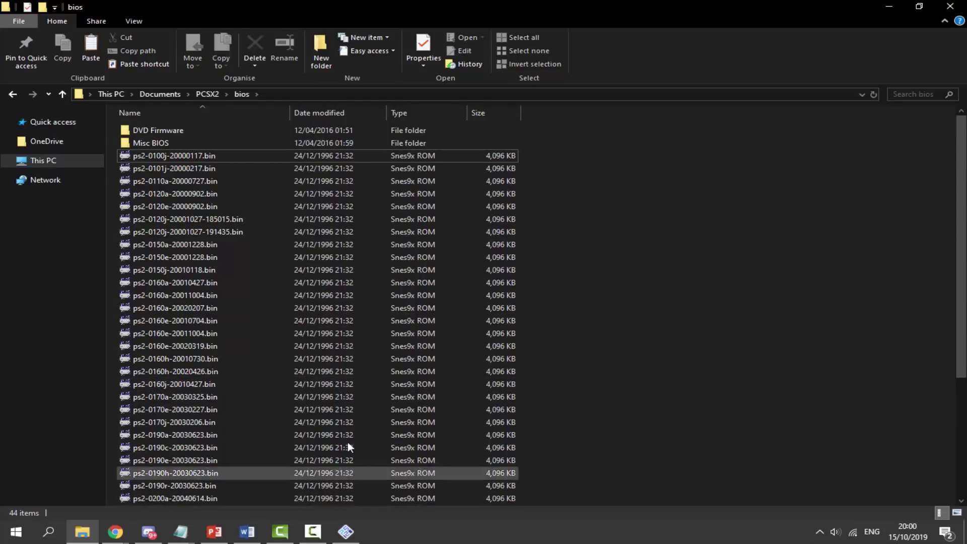
# Refresh the BIOS list, select USA v02.30 (20/02/2008), and finish the wizard
pyautogui.click(345, 531)
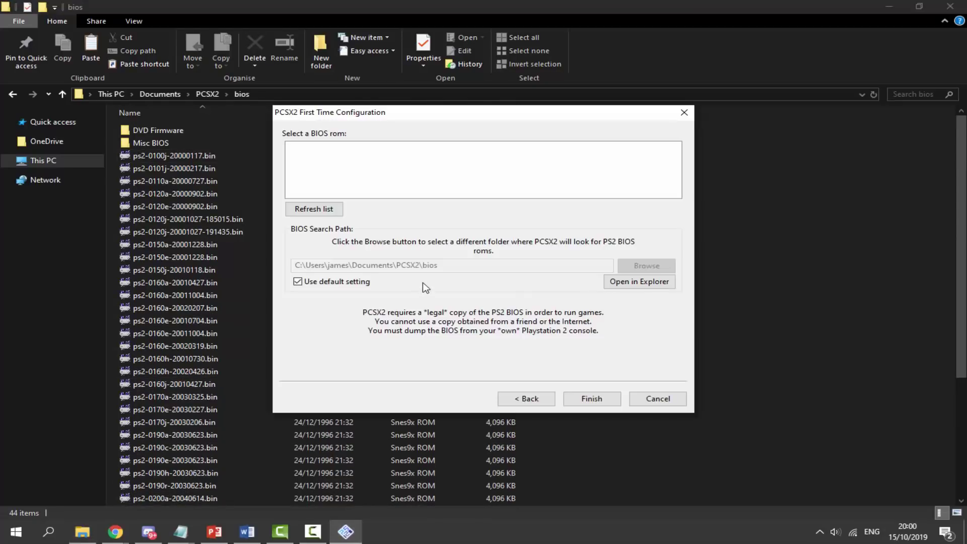
pyautogui.click(313, 210)
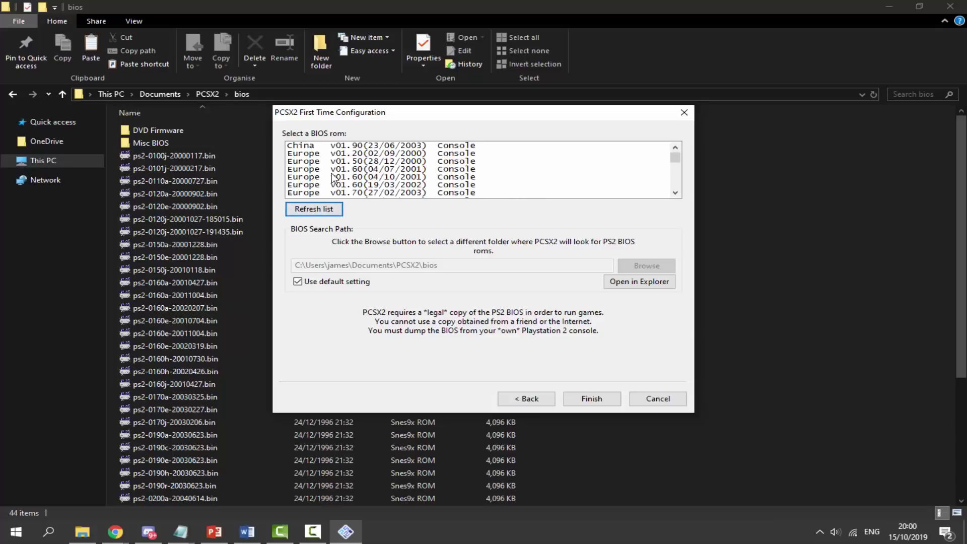
pyautogui.scroll(-6, 322, 161)
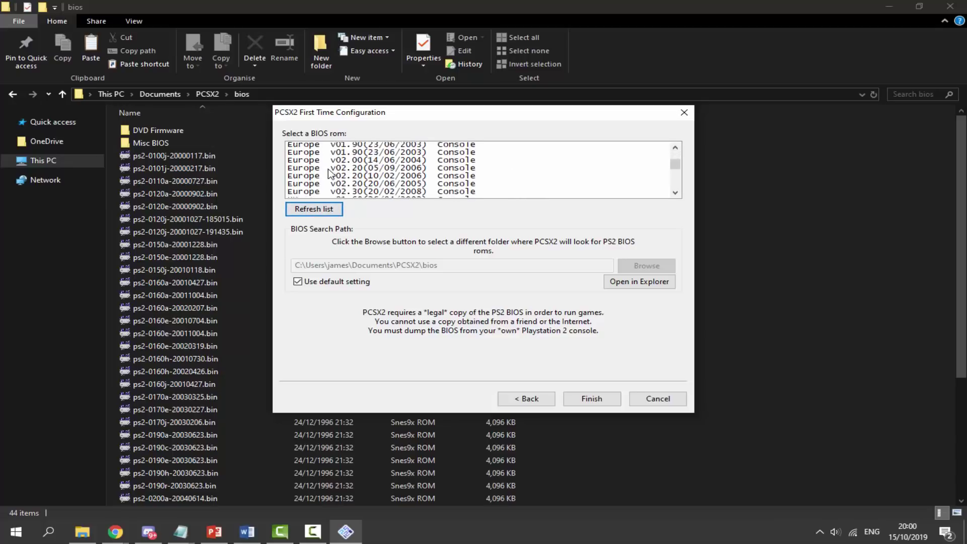
pyautogui.scroll(-8, 328, 173)
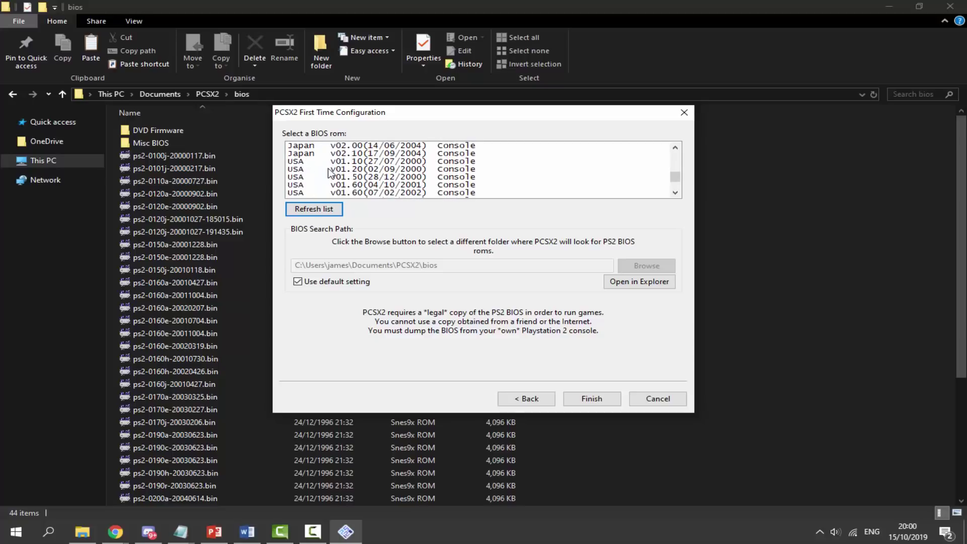
pyautogui.scroll(-8, 327, 172)
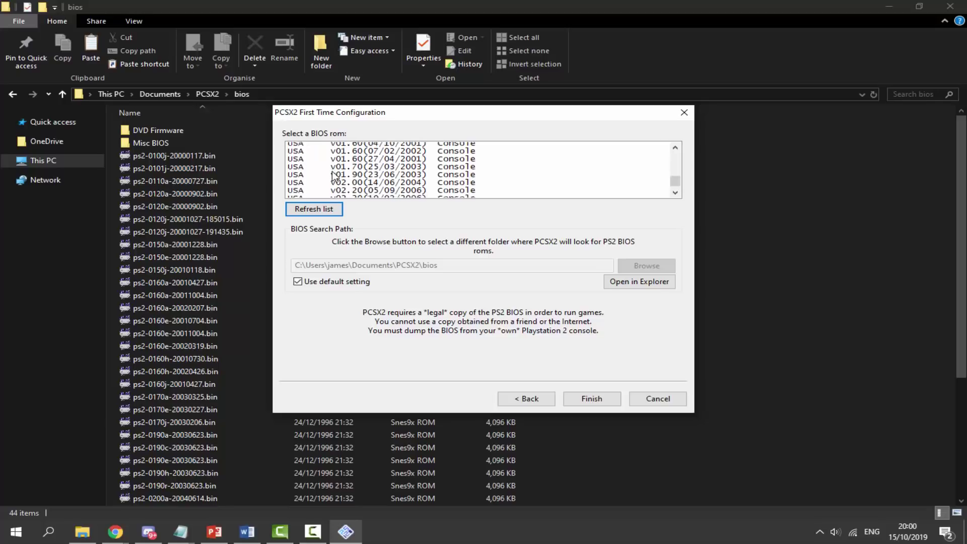
pyautogui.click(344, 193)
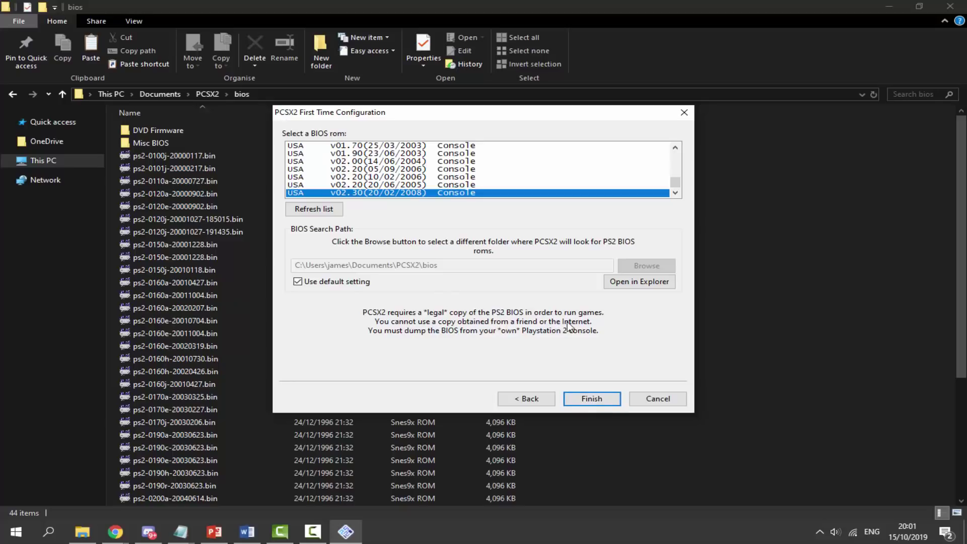
pyautogui.click(591, 398)
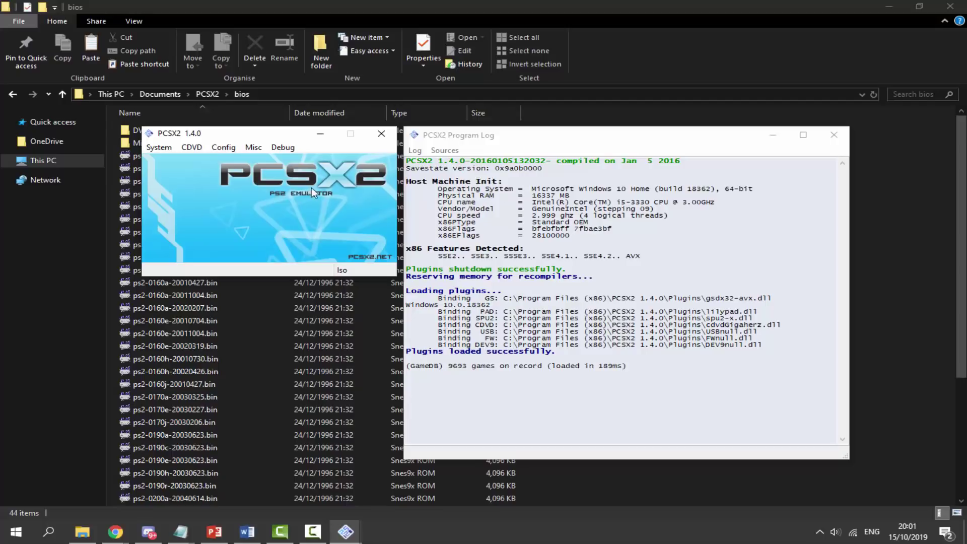
# Check the Pad 1 bindings (XInput Pad 0) in LilyPad Plugin Settings, then apply and close
pyautogui.click(156, 149)
pyautogui.moveTo(192, 149)
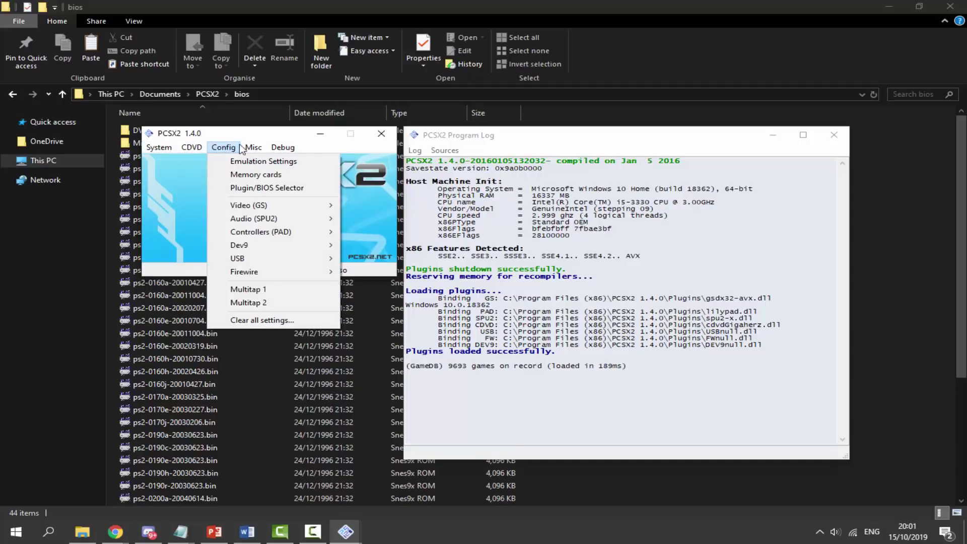
pyautogui.moveTo(282, 149)
pyautogui.moveTo(230, 148)
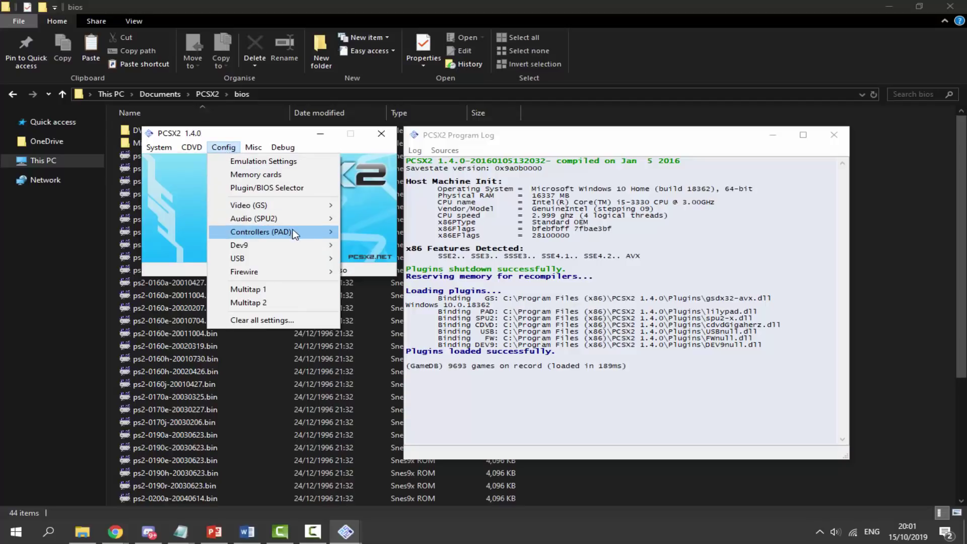
pyautogui.moveTo(299, 233)
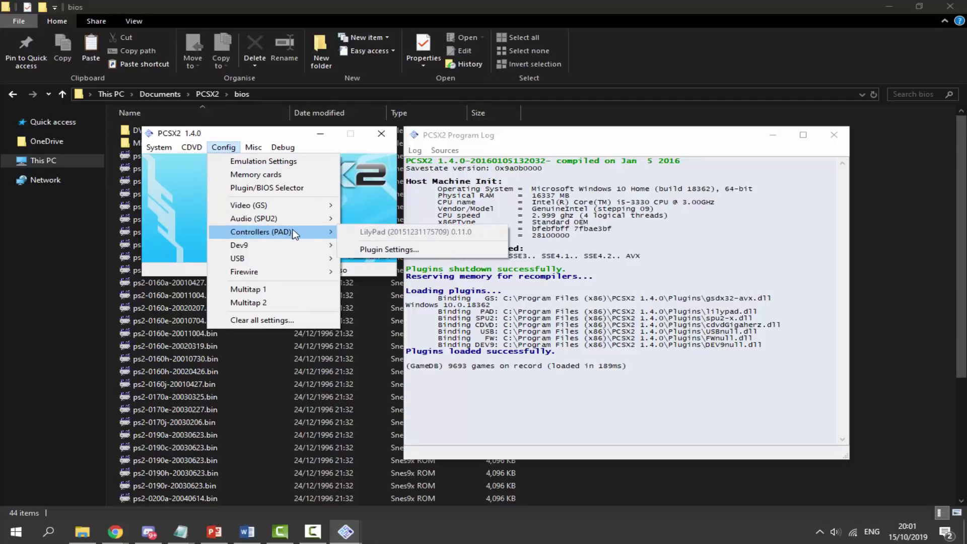
pyautogui.click(387, 250)
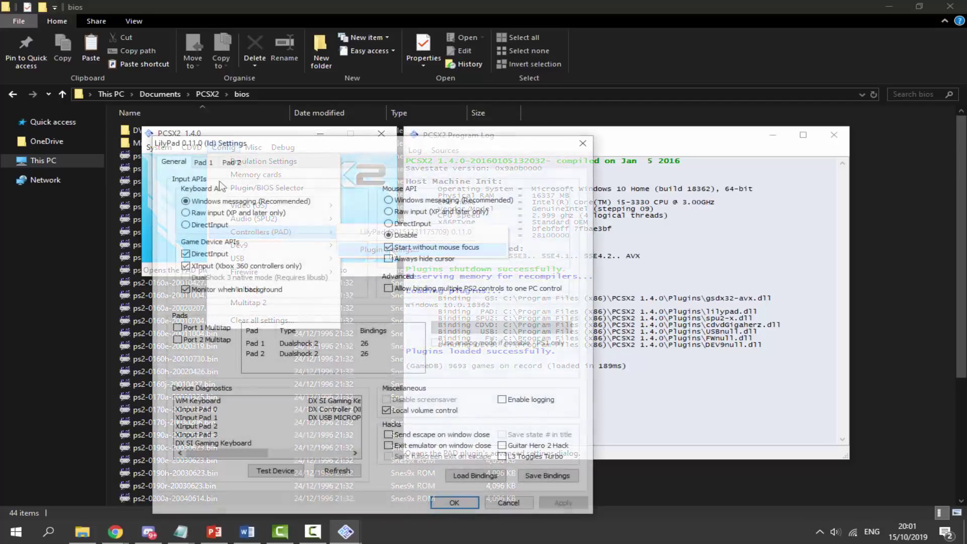
pyautogui.click(204, 163)
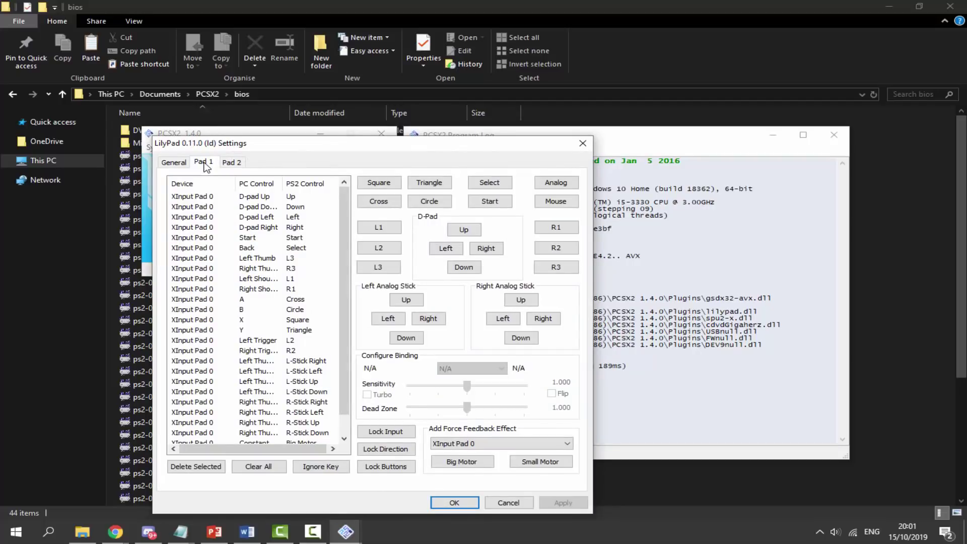
pyautogui.click(463, 266)
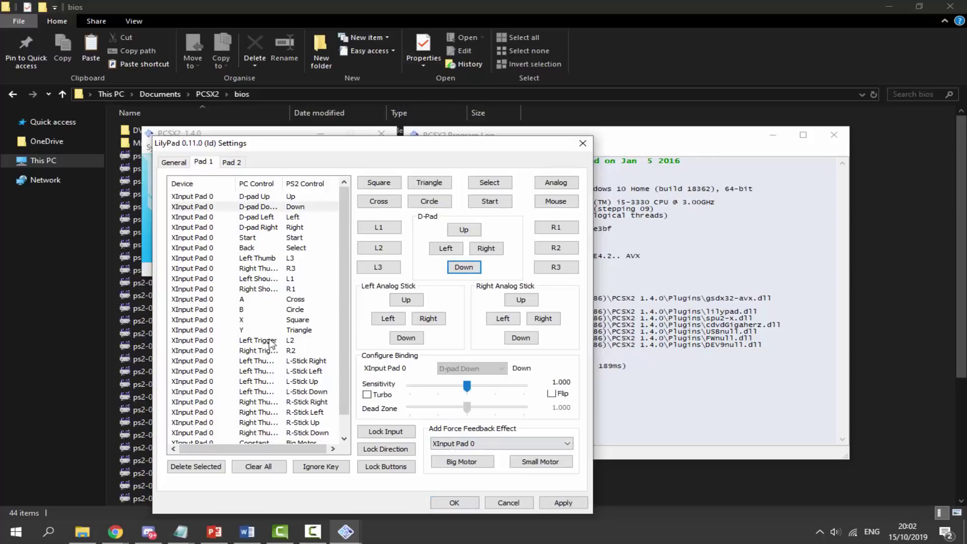
pyautogui.click(559, 503)
pyautogui.click(454, 502)
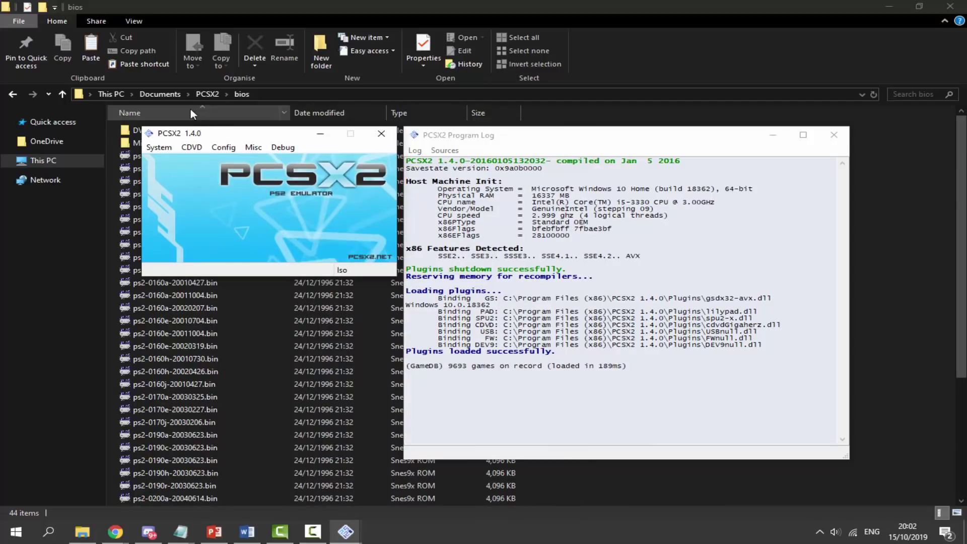
# Copy Darkwatch (USA).iso from the downloads folder
pyautogui.click(112, 94)
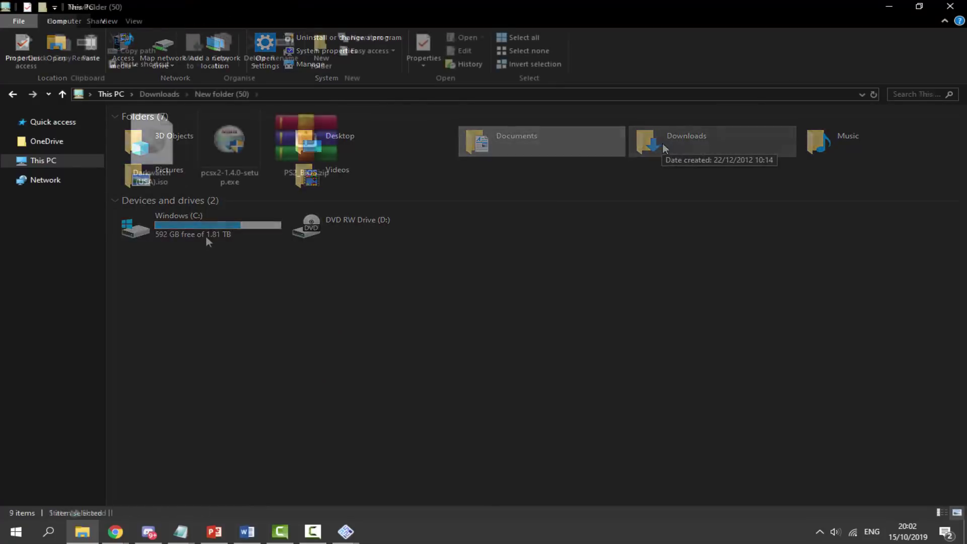
pyautogui.click(155, 178)
pyautogui.rightClick(155, 179)
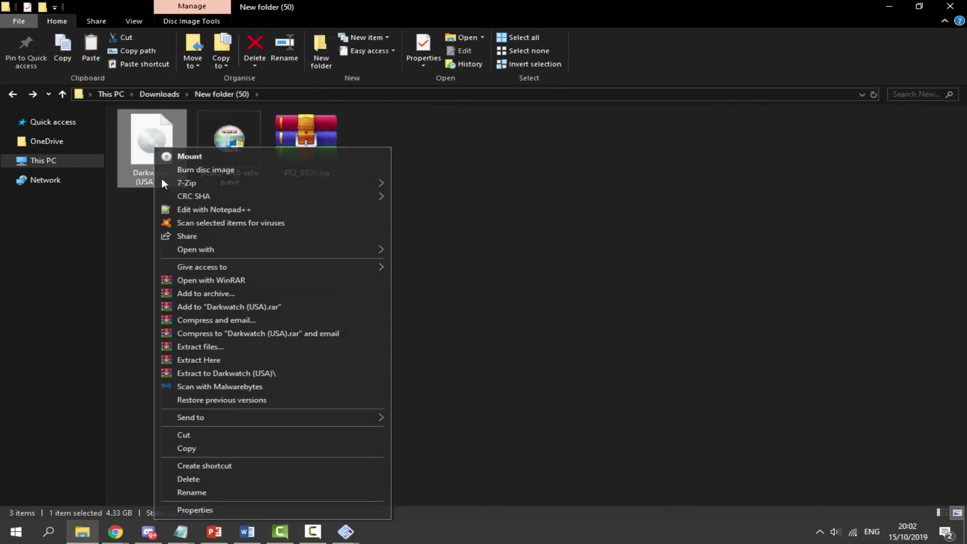
pyautogui.click(201, 449)
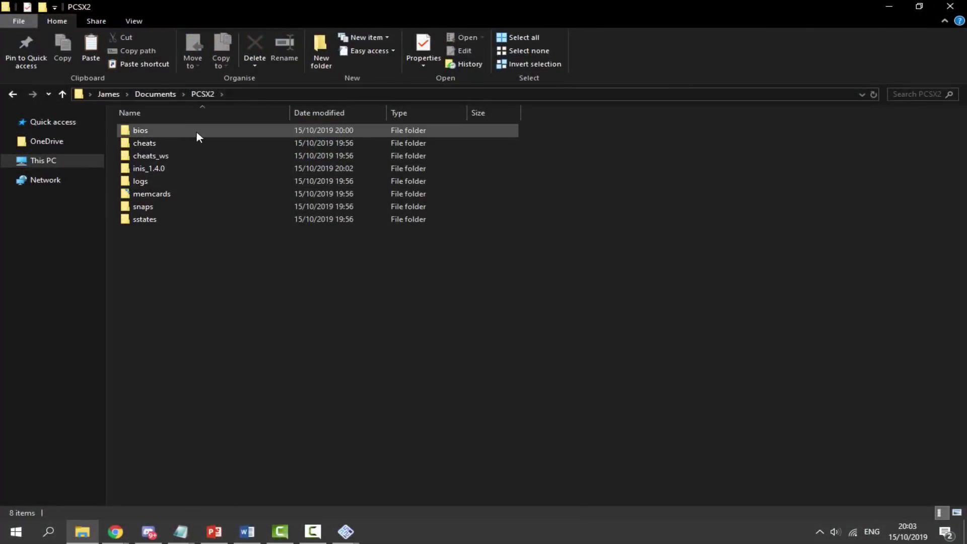
# Create a folder named ISO in Documents\PCSX2 and paste the Darkwatch ISO into it
pyautogui.rightClick(202, 251)
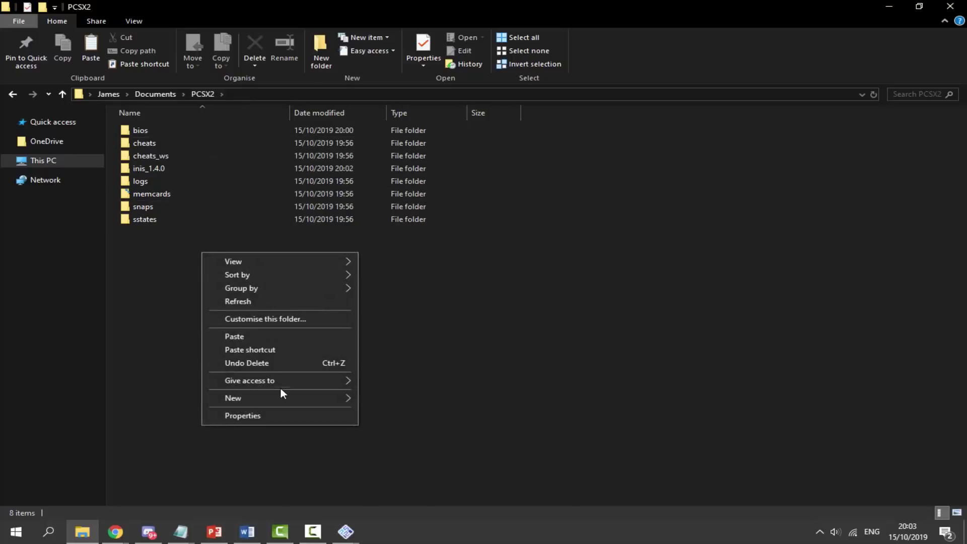
pyautogui.moveTo(320, 397)
pyautogui.click(398, 260)
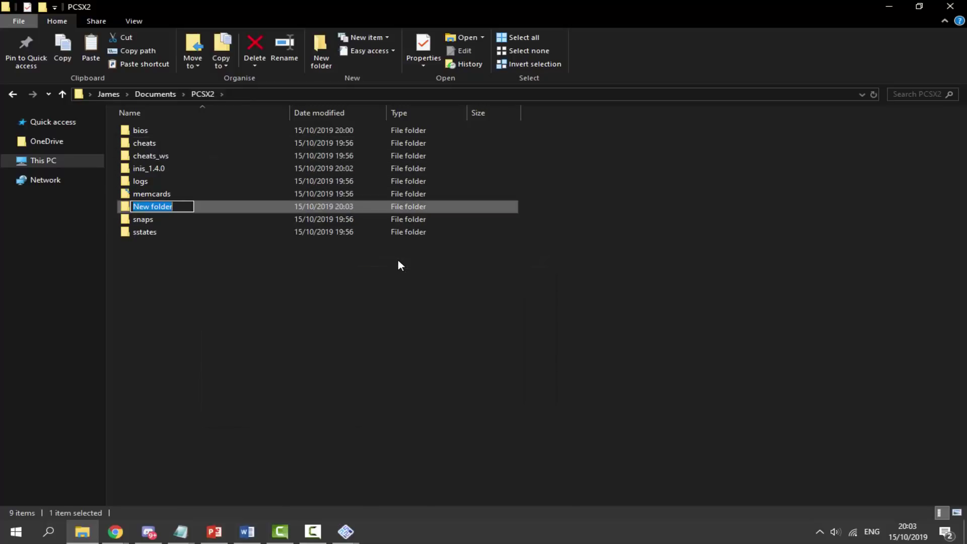
pyautogui.write('ISO')
pyautogui.press('Return')
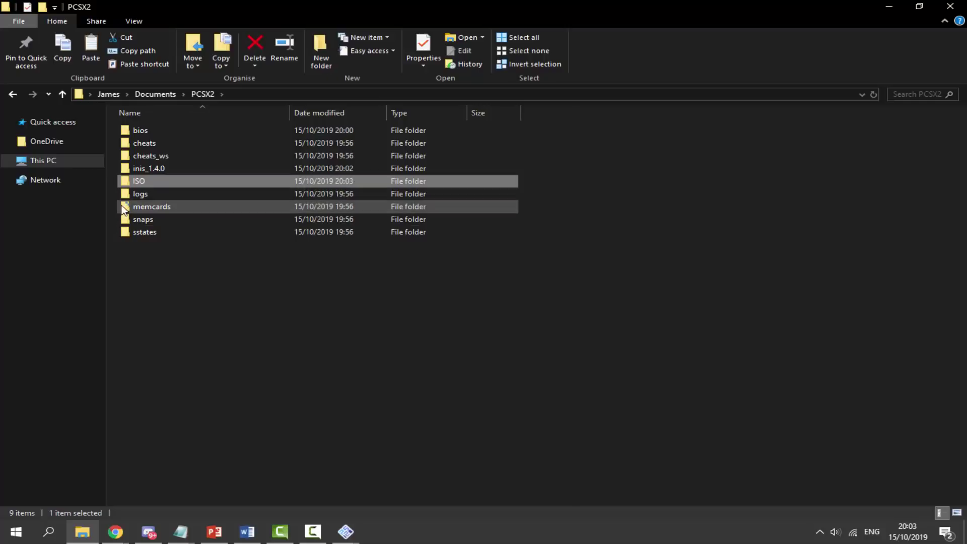
pyautogui.doubleClick(141, 185)
pyautogui.rightClick(180, 193)
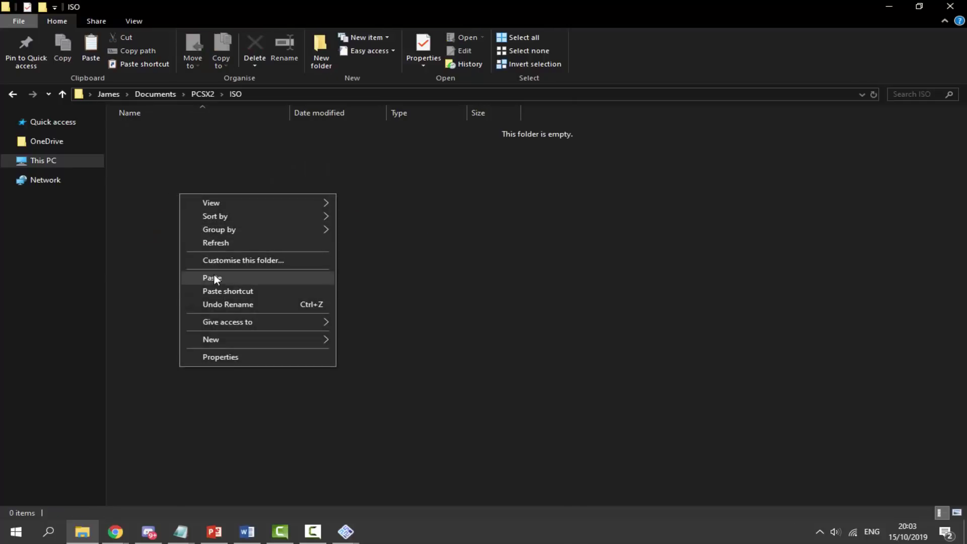
pyautogui.click(212, 277)
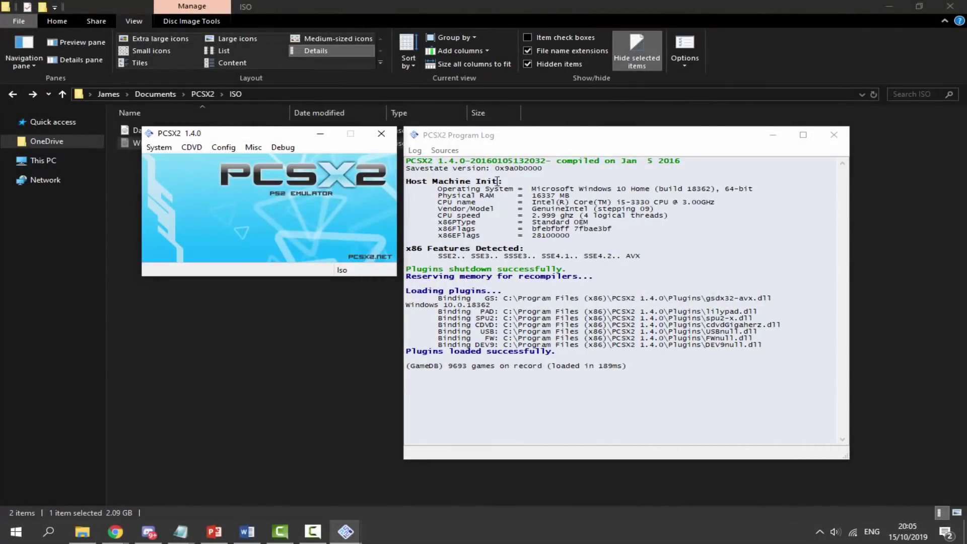
# Close the Program Log and choose ISO\Darkwatch (USA).iso through CDVD > Iso Selector > Browse
pyautogui.click(832, 137)
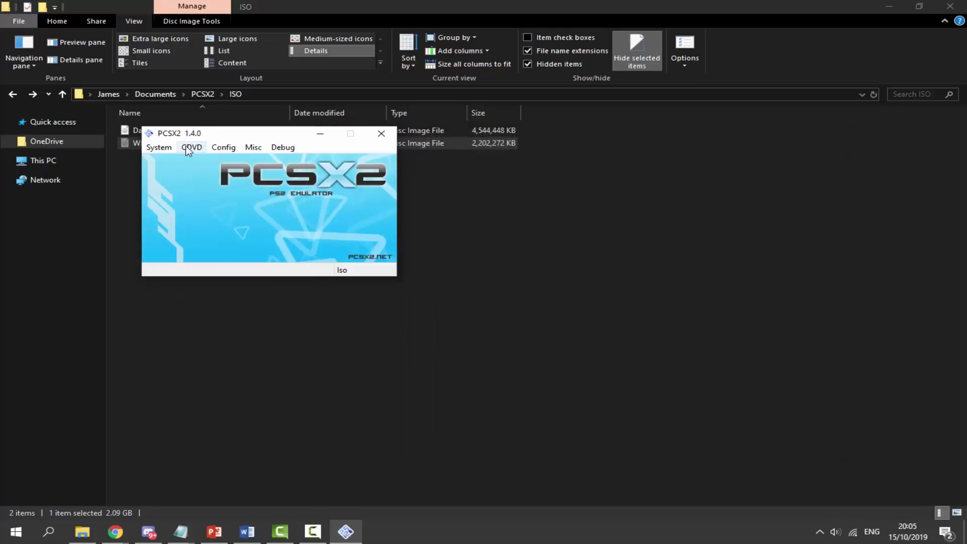
pyautogui.click(189, 149)
pyautogui.moveTo(219, 161)
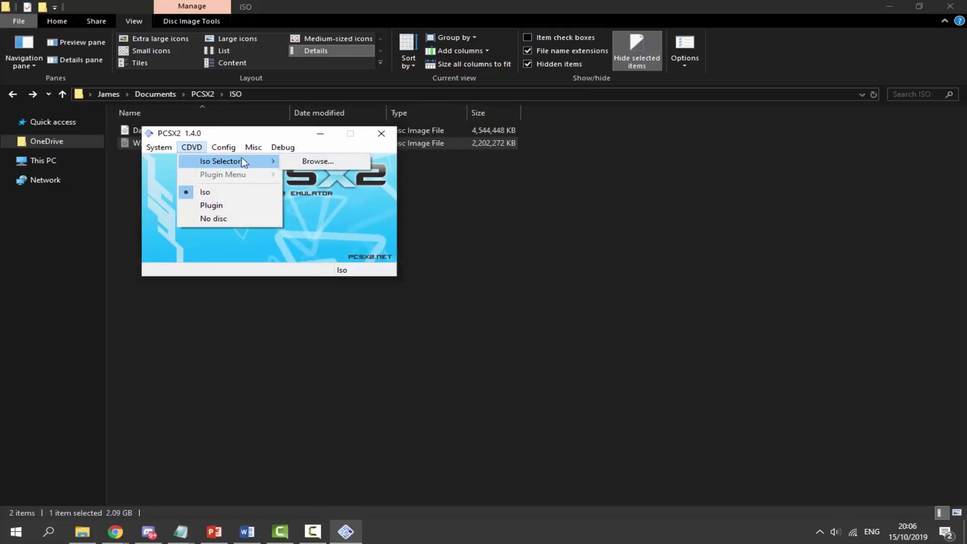
pyautogui.click(307, 160)
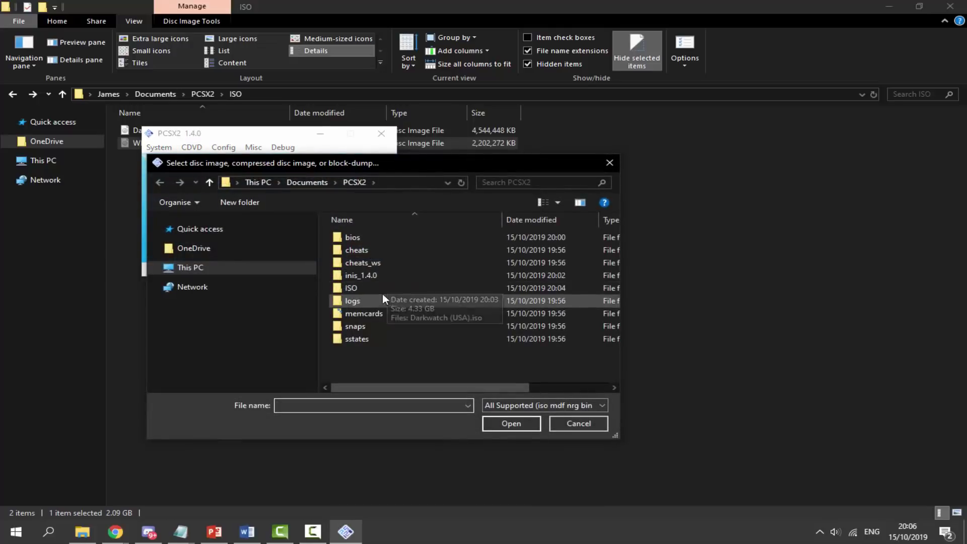
pyautogui.doubleClick(382, 289)
pyautogui.click(419, 239)
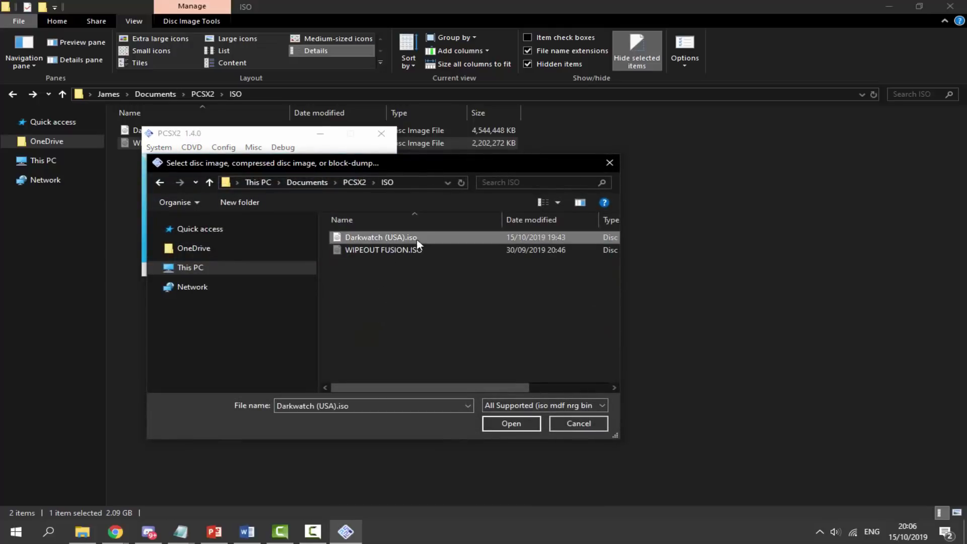
pyautogui.click(515, 425)
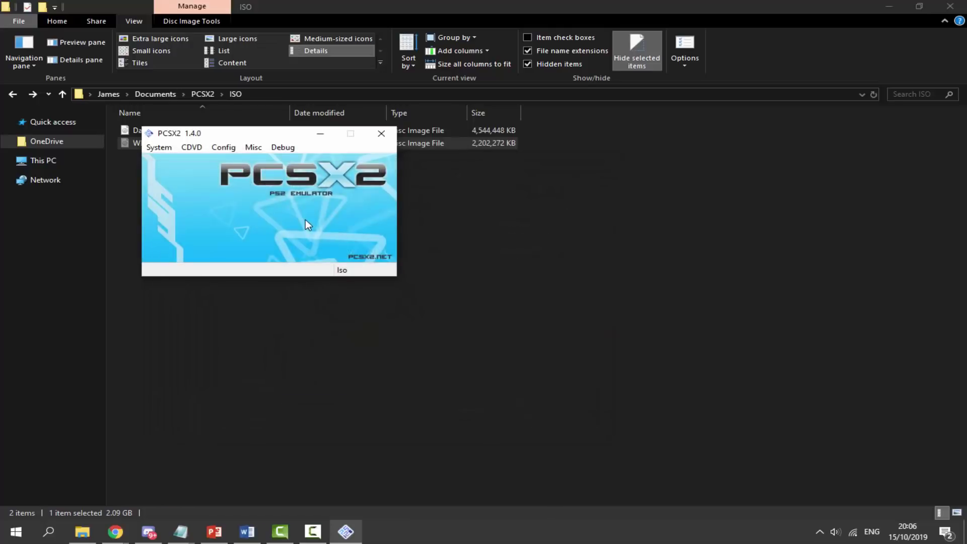
pyautogui.click(161, 148)
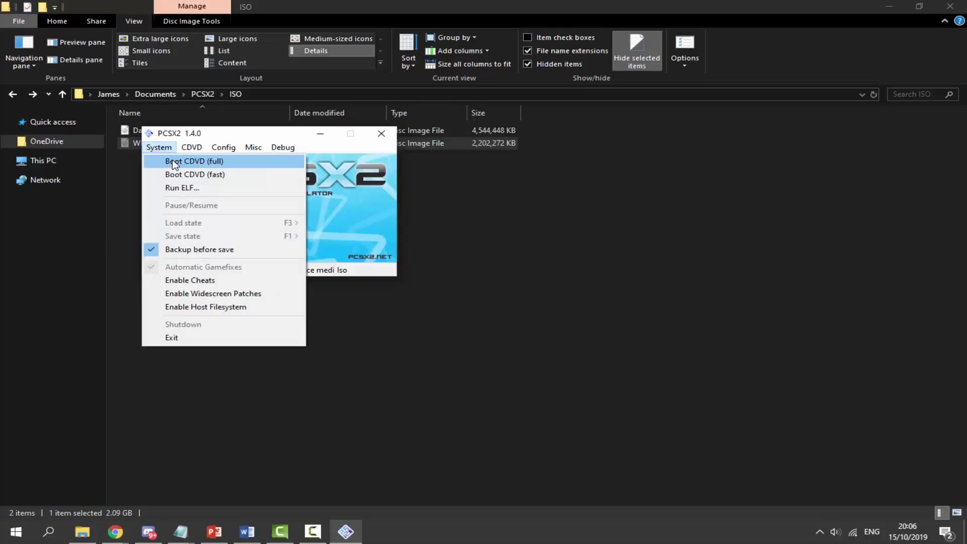
# Full-boot the Darkwatch disc, centre the game window, and confirm the Select language screen
pyautogui.click(212, 160)
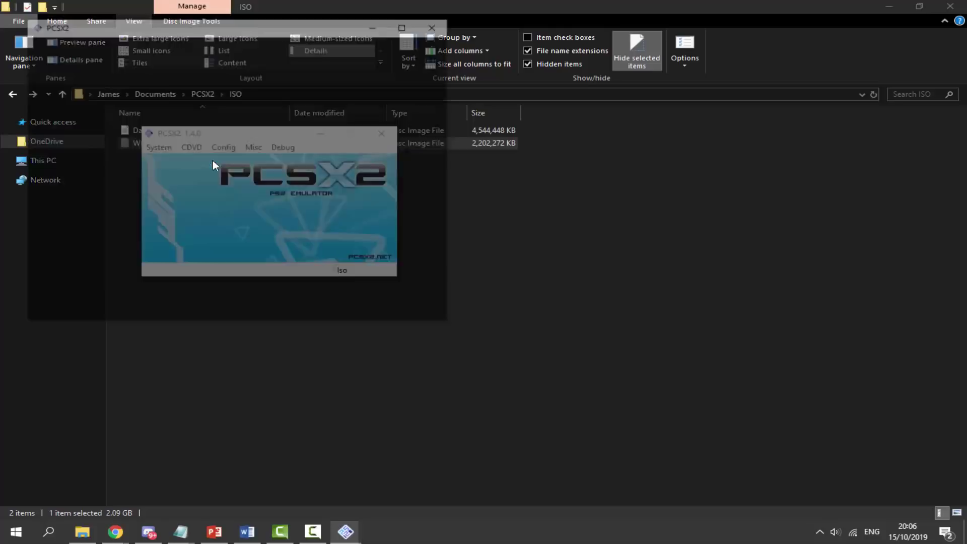
pyautogui.moveTo(231, 26); pyautogui.dragTo(533, 135)
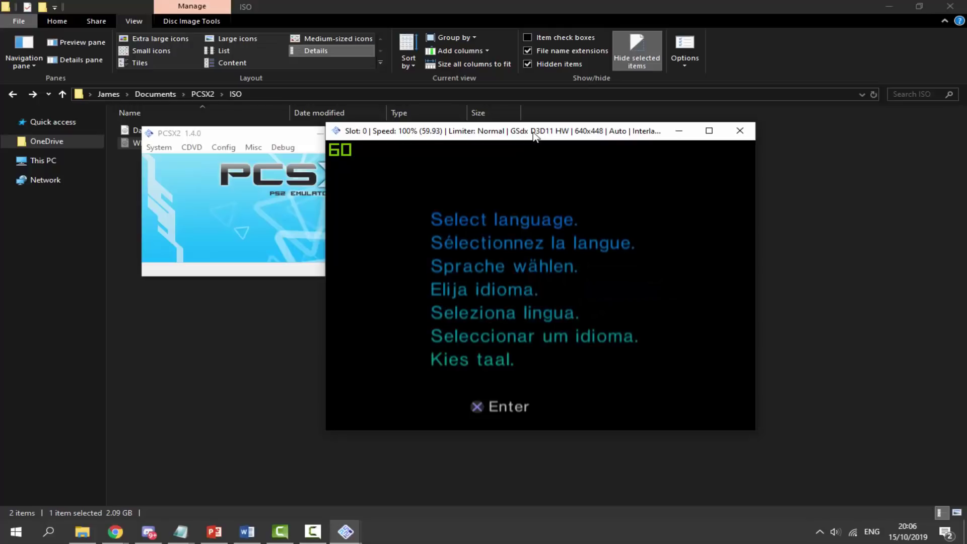
pyautogui.press('Return')
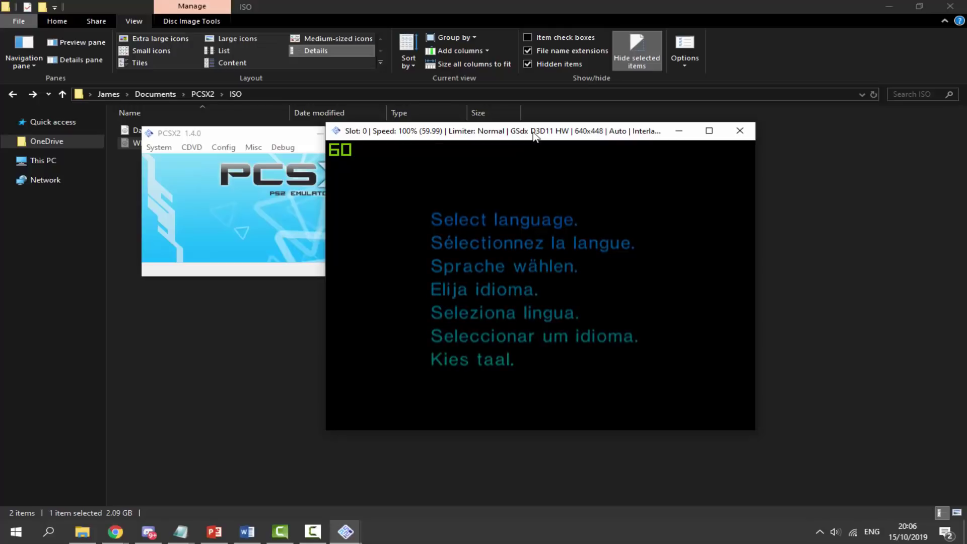